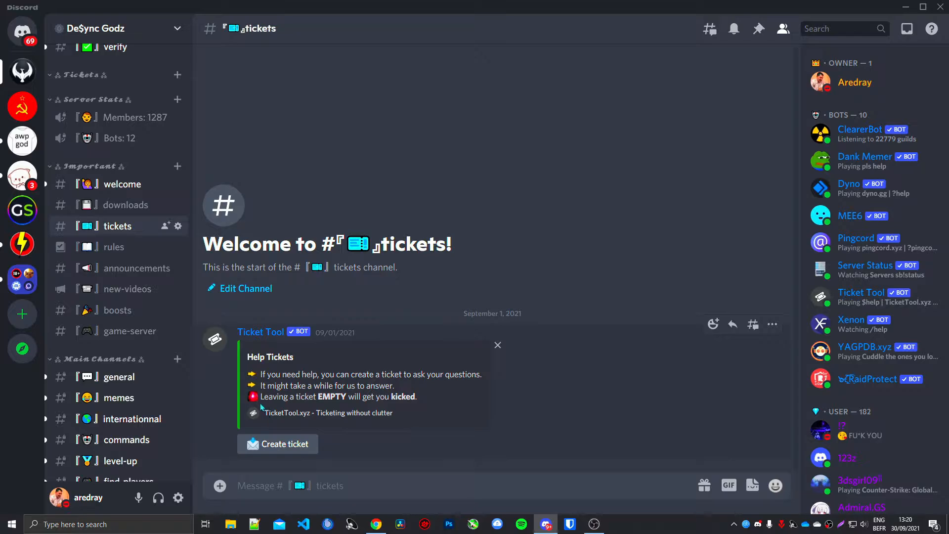
Step: Open the rules channel and review the bot's server rules embed, including the sections on NSFW material and offensive names
click(109, 247)
scroll(334, 152, down, 4)
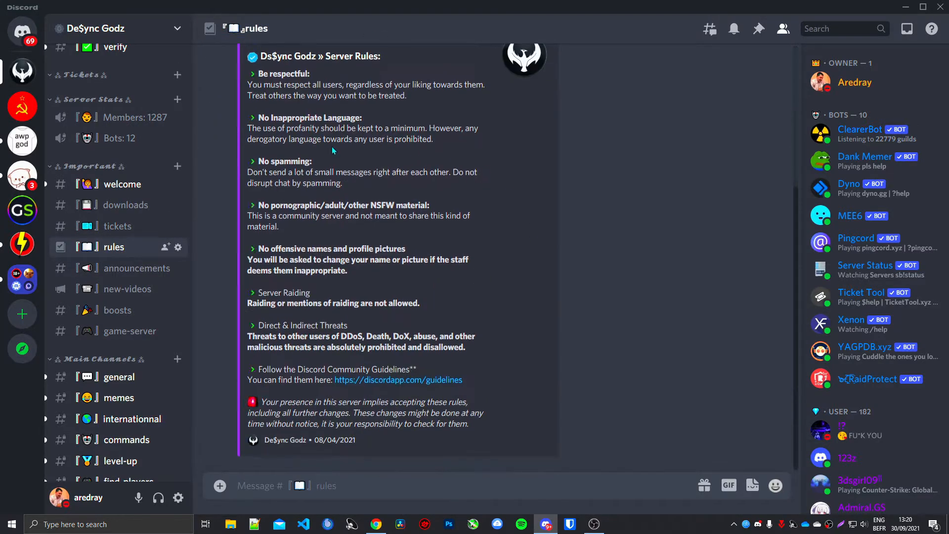
scroll(364, 322, up, 2)
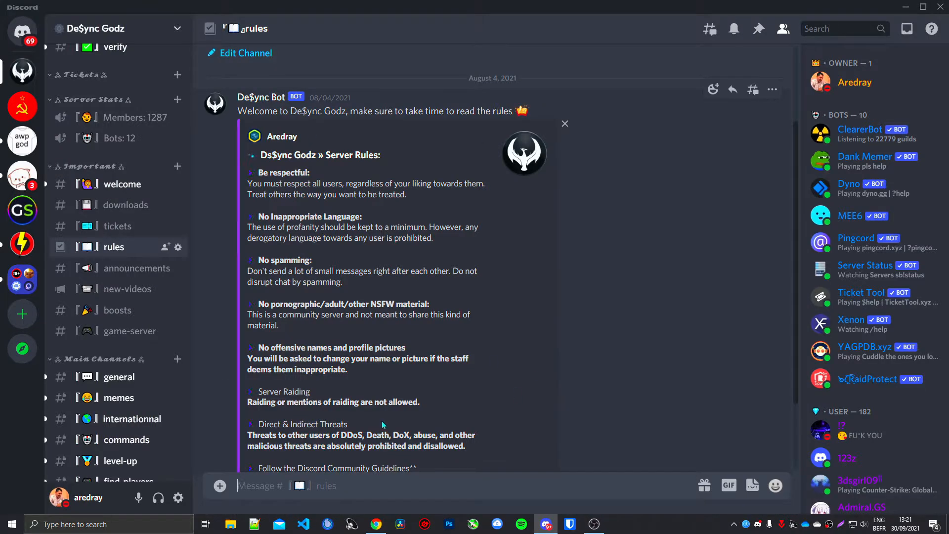
scroll(354, 249, down, 2)
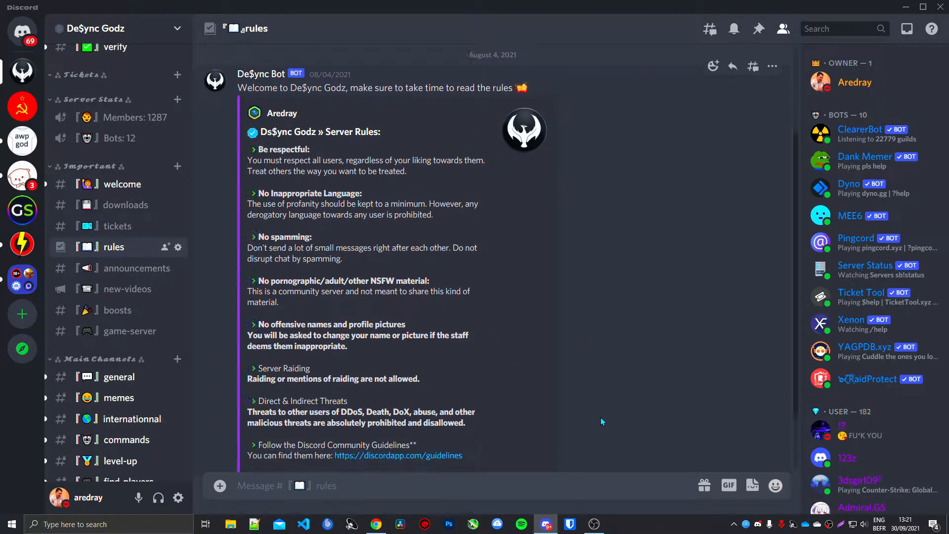
scroll(367, 282, up, 4)
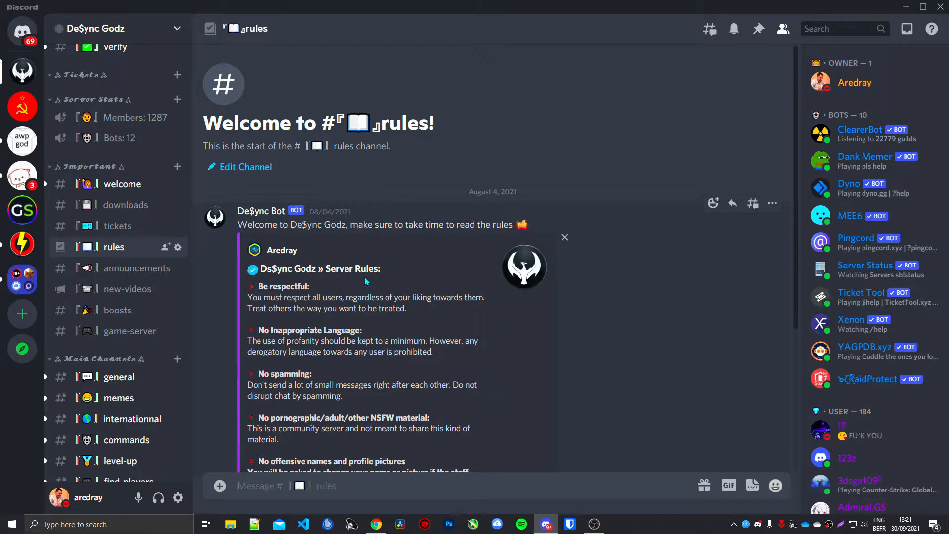
scroll(445, 257, down, 5)
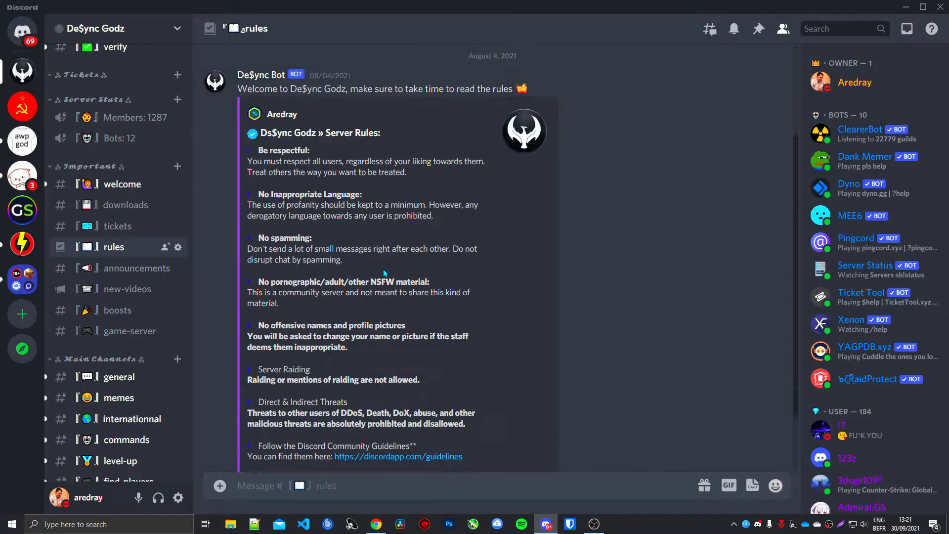
scroll(494, 247, up, 5)
scroll(529, 237, down, 5)
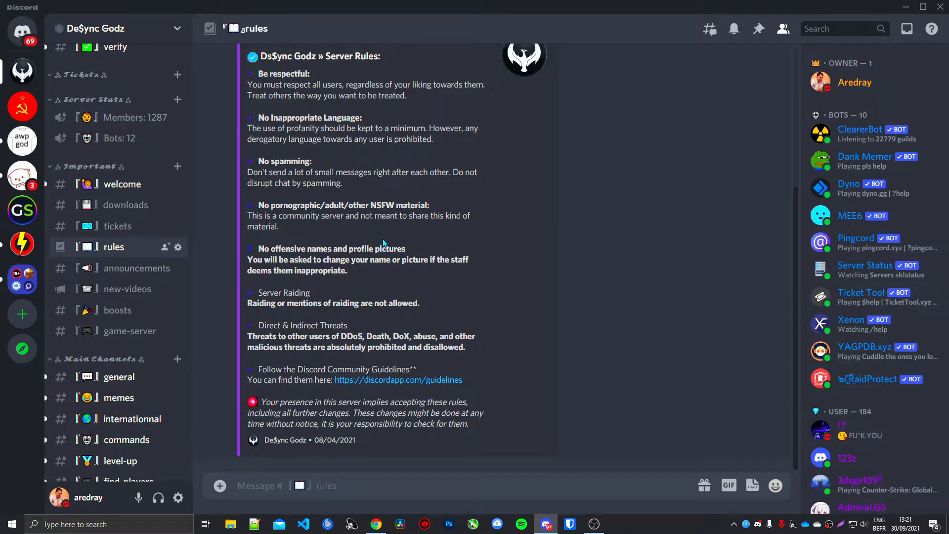
drag(376, 272, 247, 261)
scroll(252, 262, up, 4)
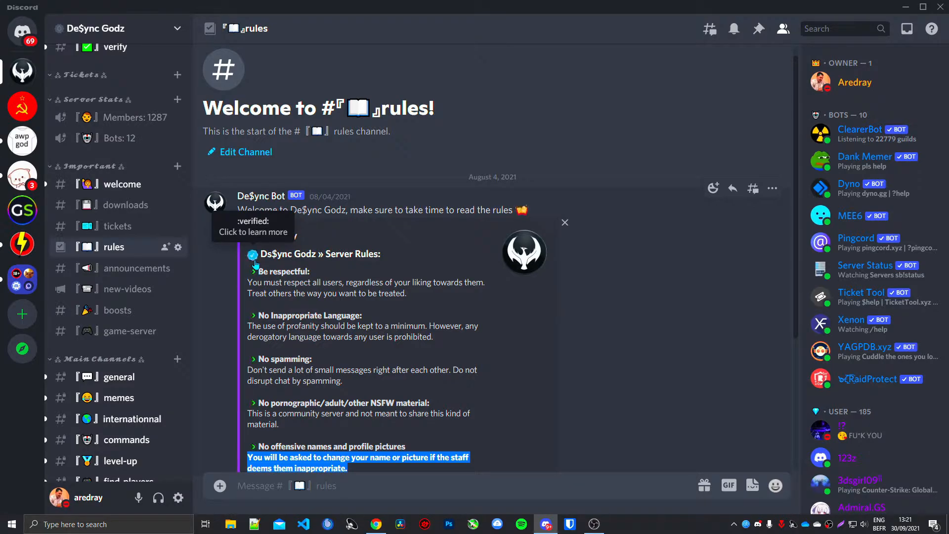
scroll(374, 310, down, 2)
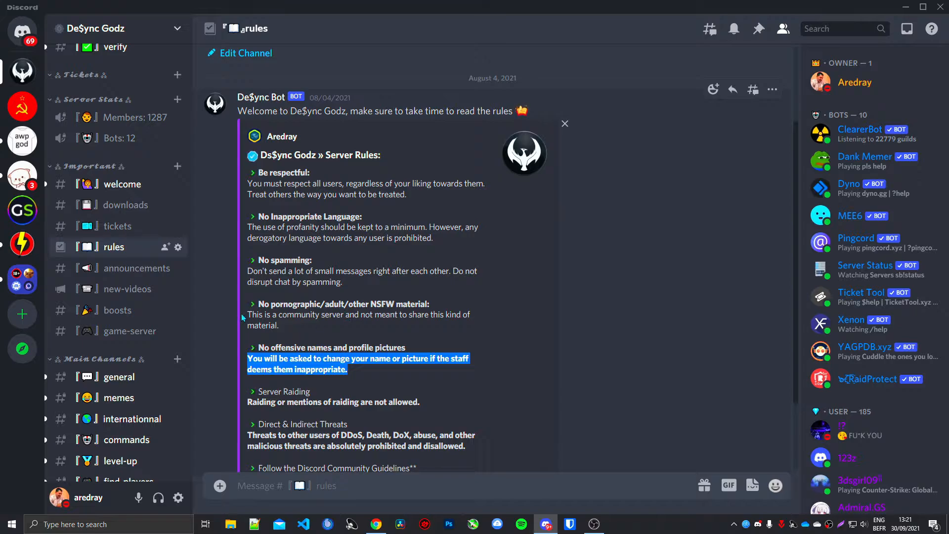
triple_click(374, 311)
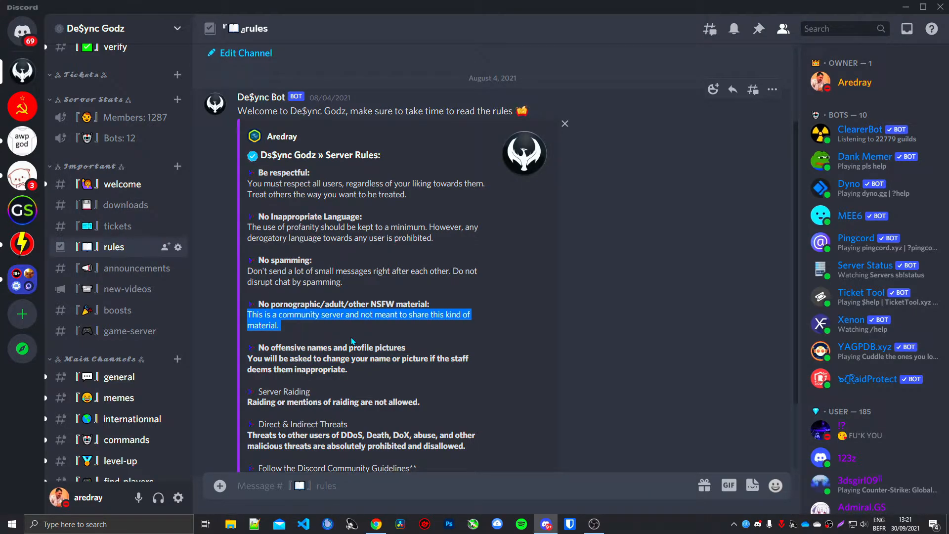
Step: Switch to the web browser, search Google for "discohook" and open the Discohook website
click(377, 525)
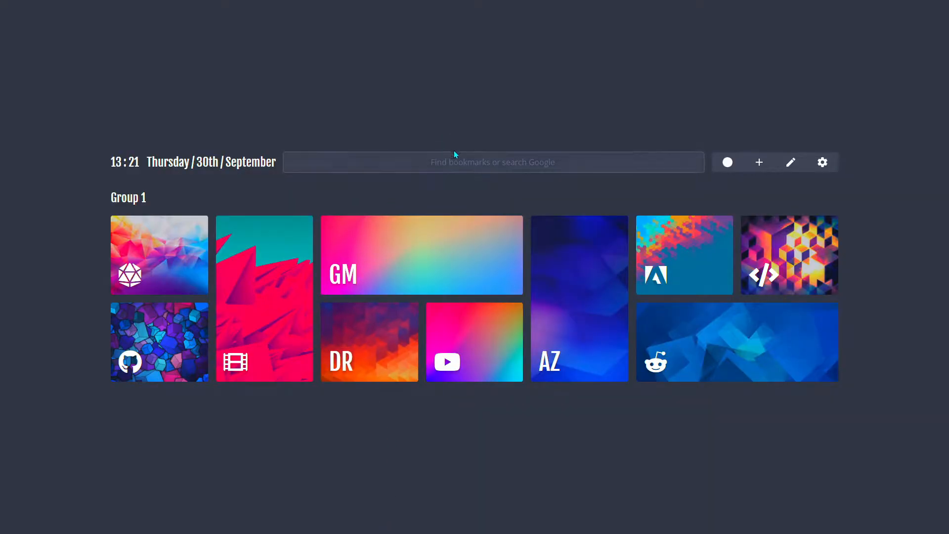
click(447, 165)
text(discohoo)
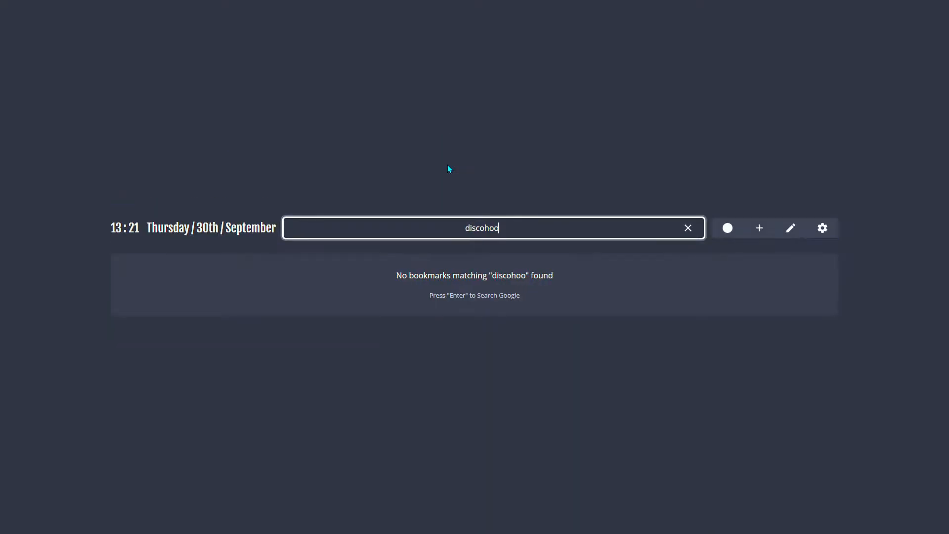
text(k)
key(Return)
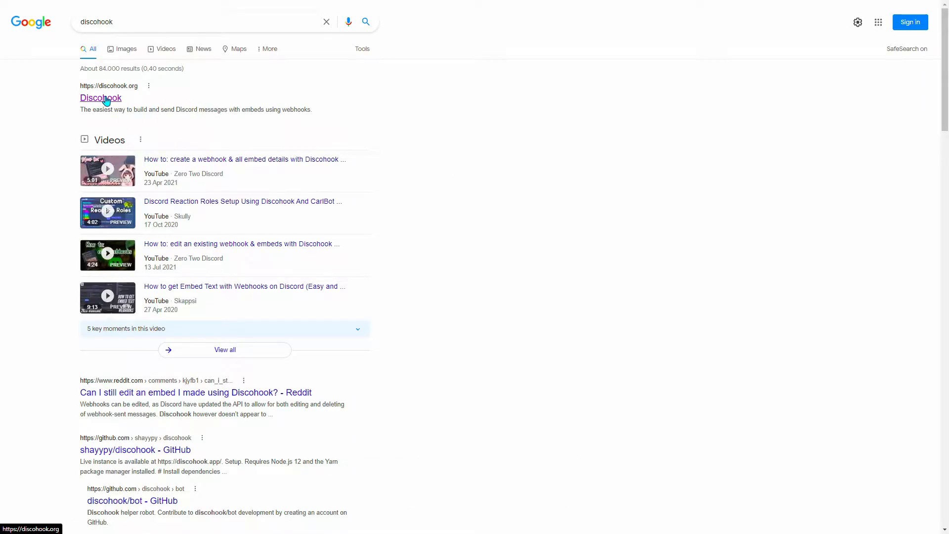
click(106, 100)
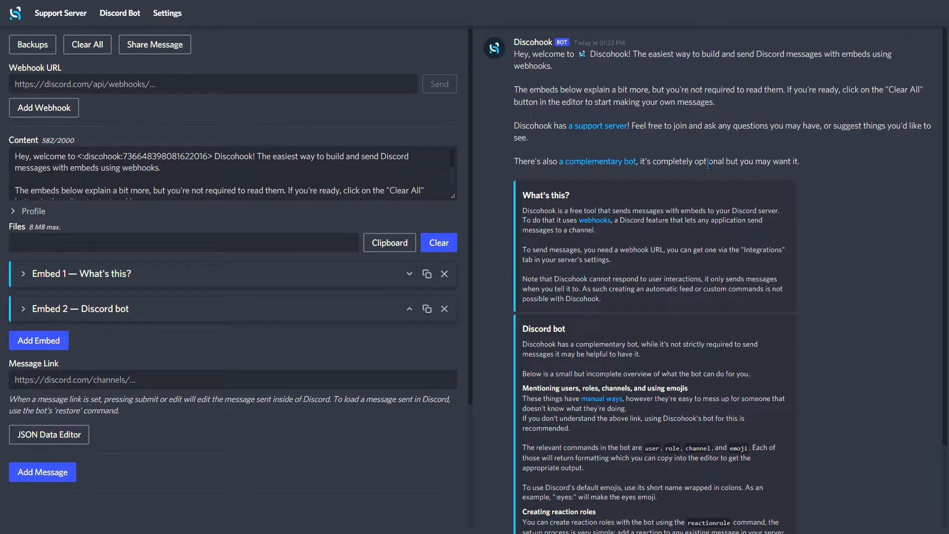
Step: Clear the sample message content and remove both sample embeds, "What's this?" and "Discord bot"
scroll(709, 165, down, 3)
scroll(716, 149, up, 3)
click(397, 173)
key(ctrl+a)
key(BackSpace)
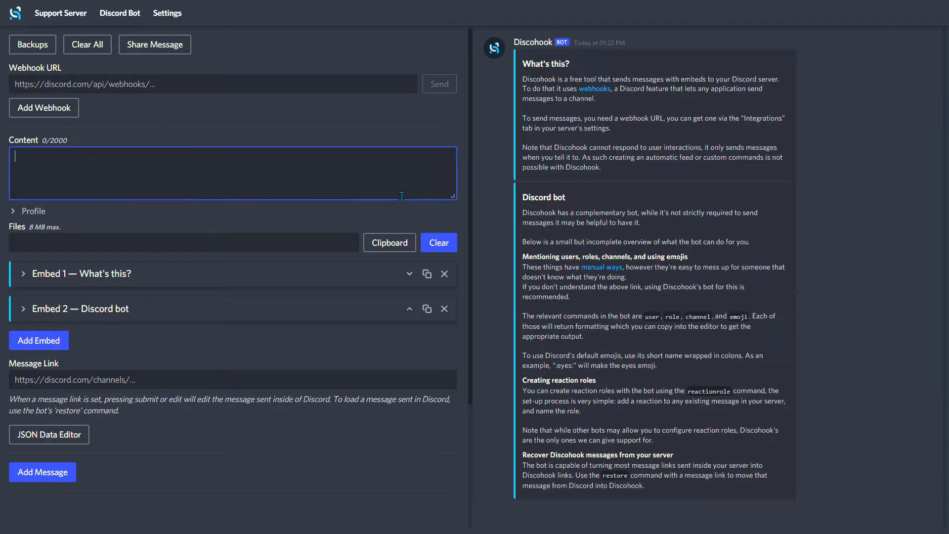
click(445, 274)
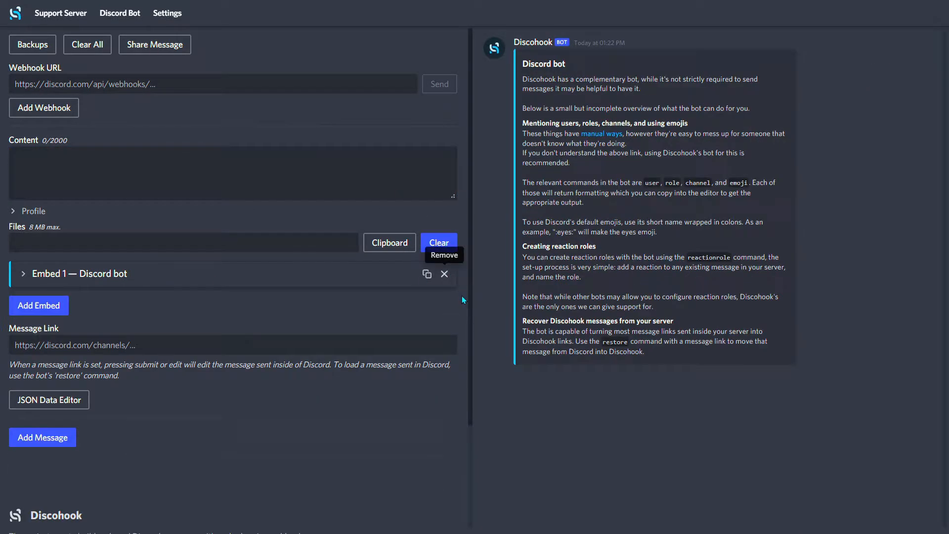
click(444, 274)
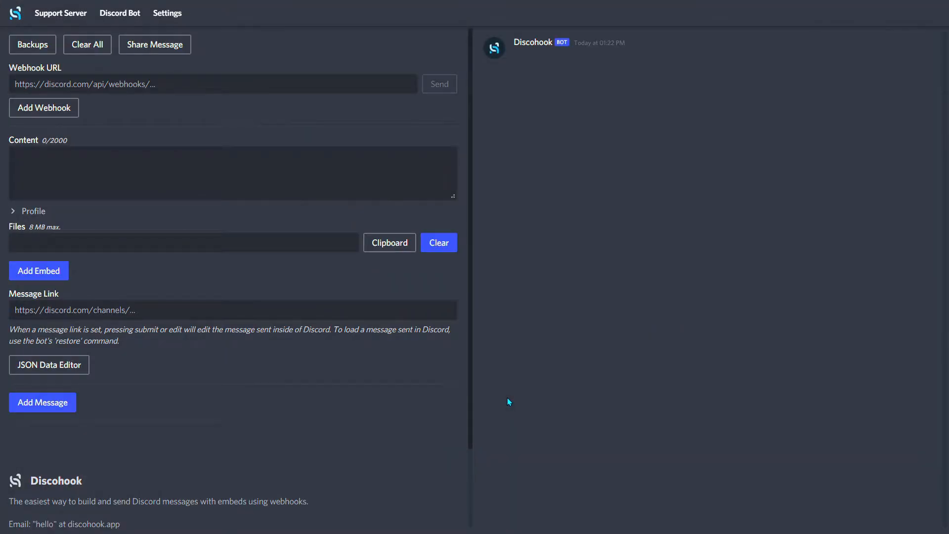
triple_click(9, 73)
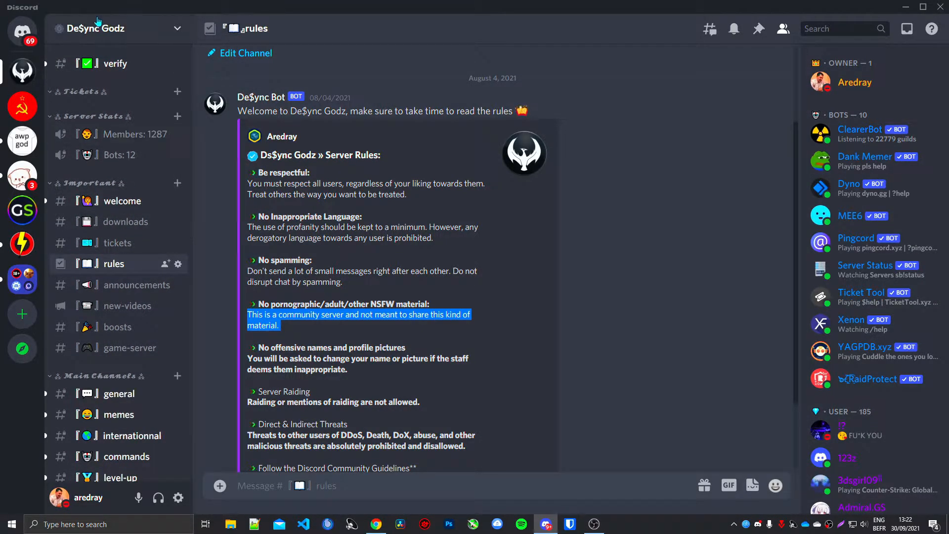
click(98, 22)
click(101, 109)
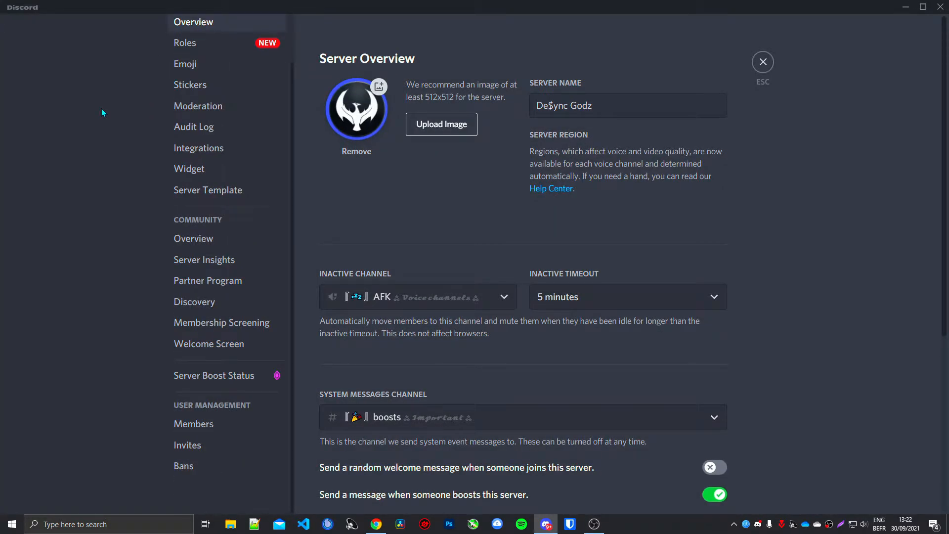
key(Escape)
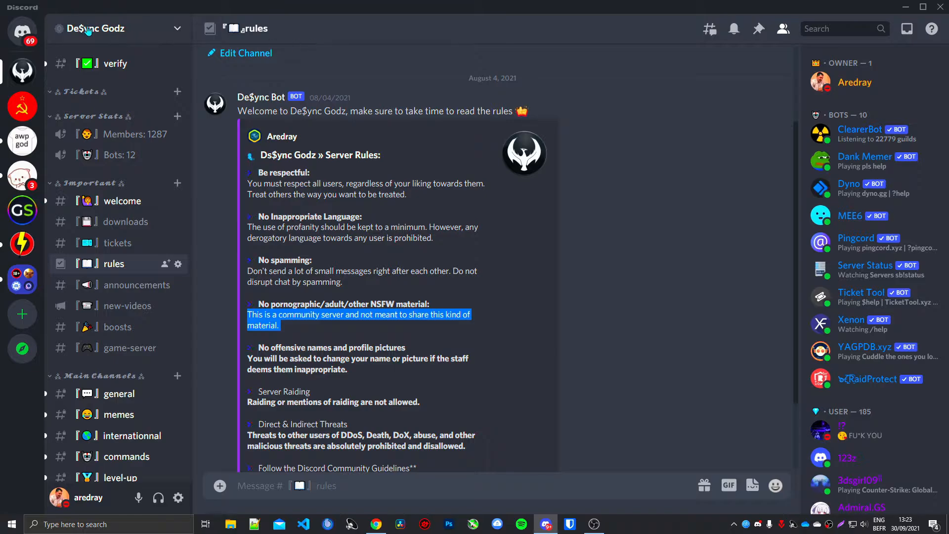
Step: Create a new webhook in the integration settings of the De$ync Godz Discord server
click(87, 28)
click(89, 111)
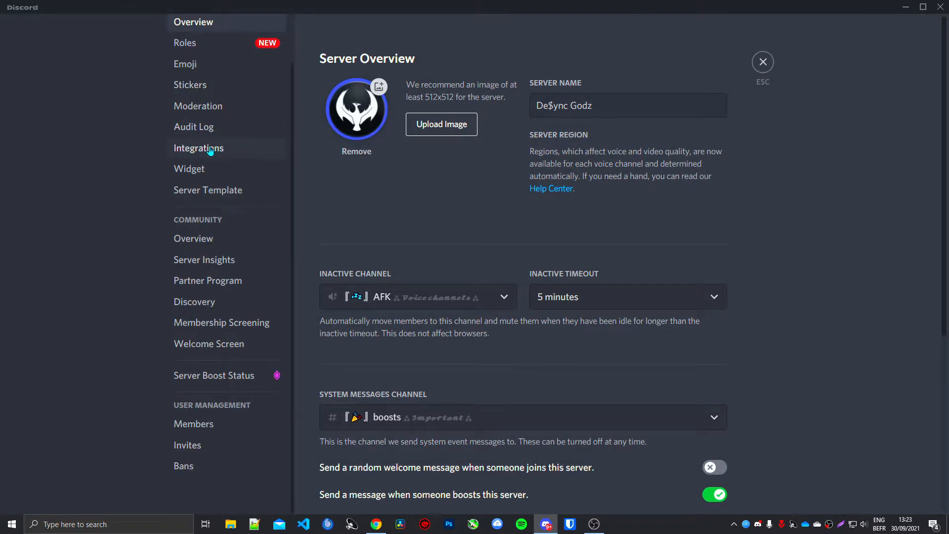
click(210, 149)
click(430, 169)
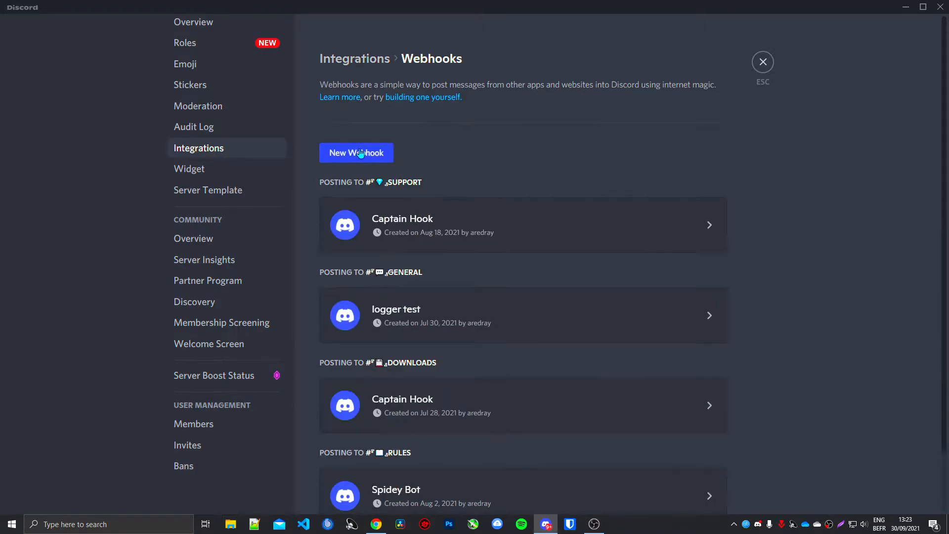
click(361, 153)
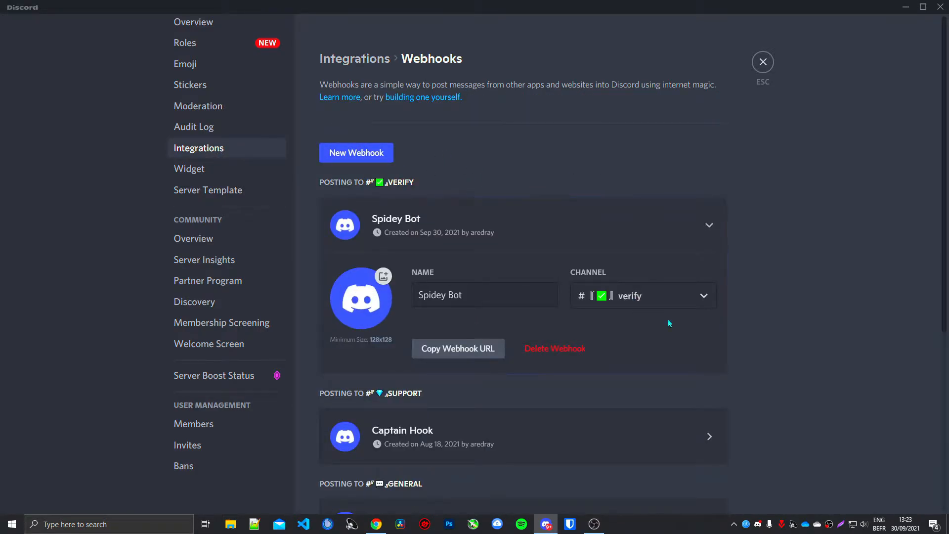
Step: Set the new webhook's channel to rules and save the changes
click(687, 295)
scroll(656, 343, down, 2)
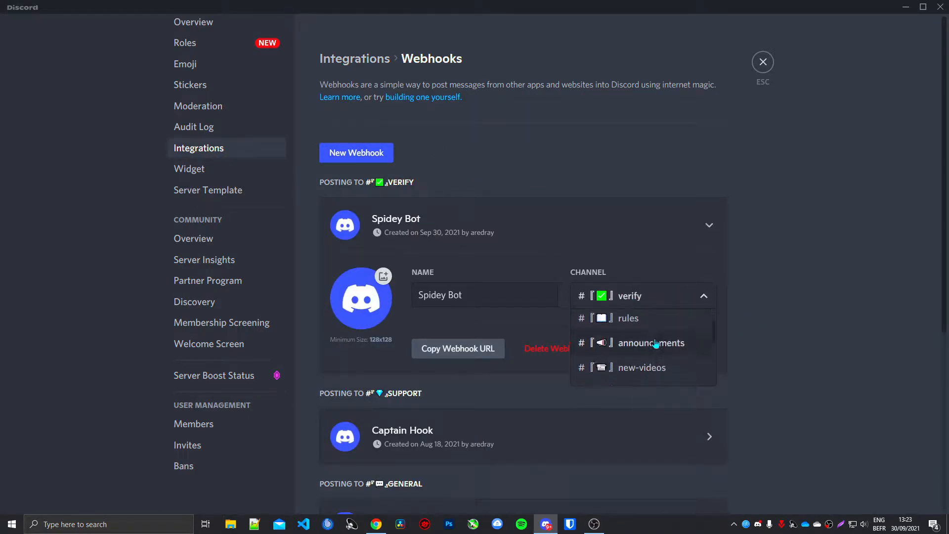
scroll(647, 348, down, 2)
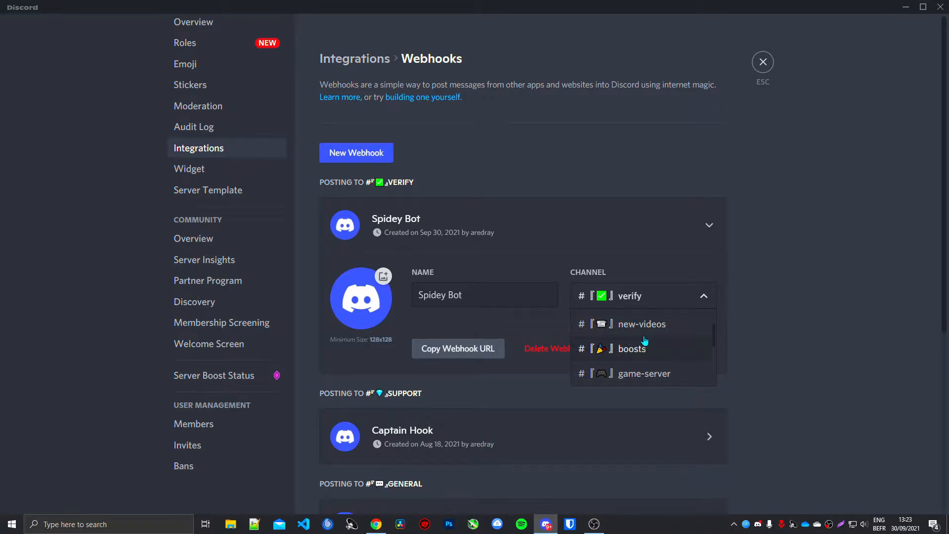
scroll(645, 326, up, 2)
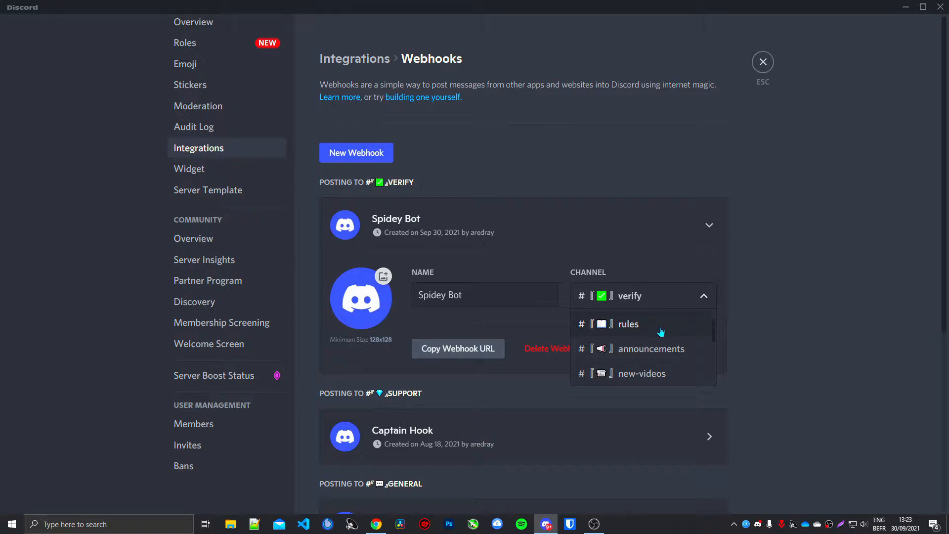
click(662, 330)
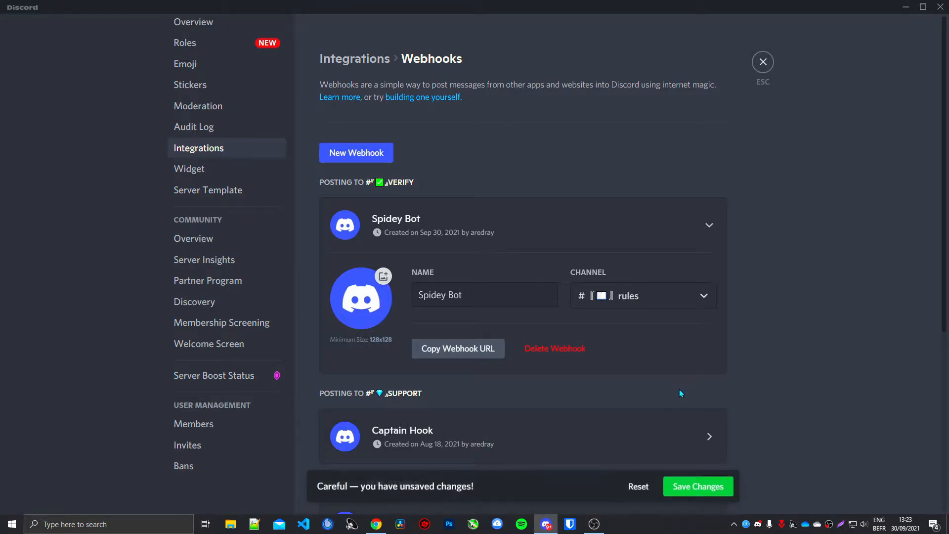
click(703, 484)
Step: Copy the URL of the support channel's Captain Hook webhook, then set its channel to commands and save the changes
click(492, 225)
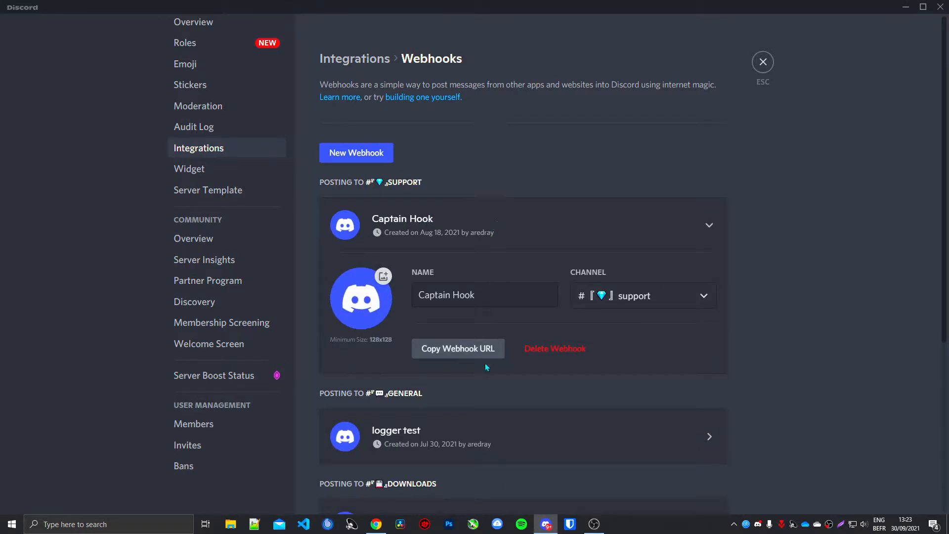
click(442, 355)
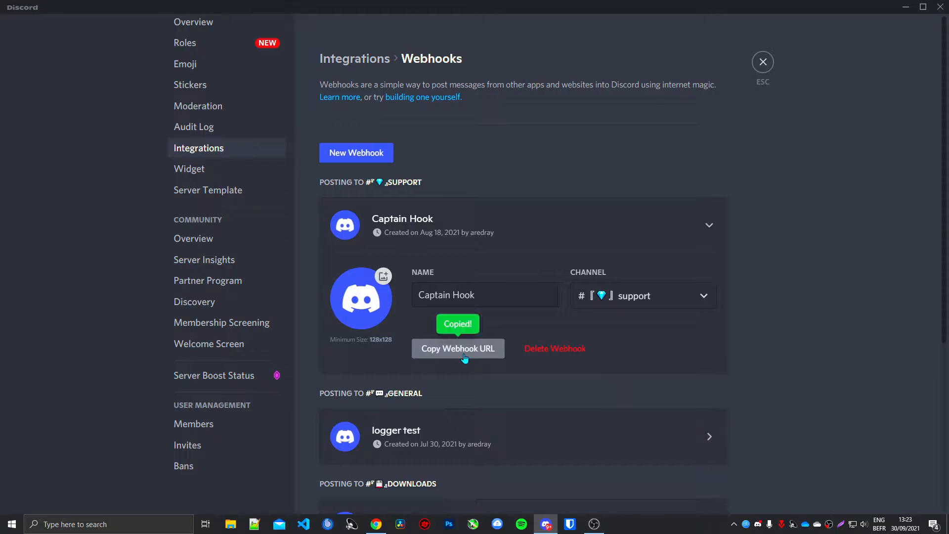
click(627, 296)
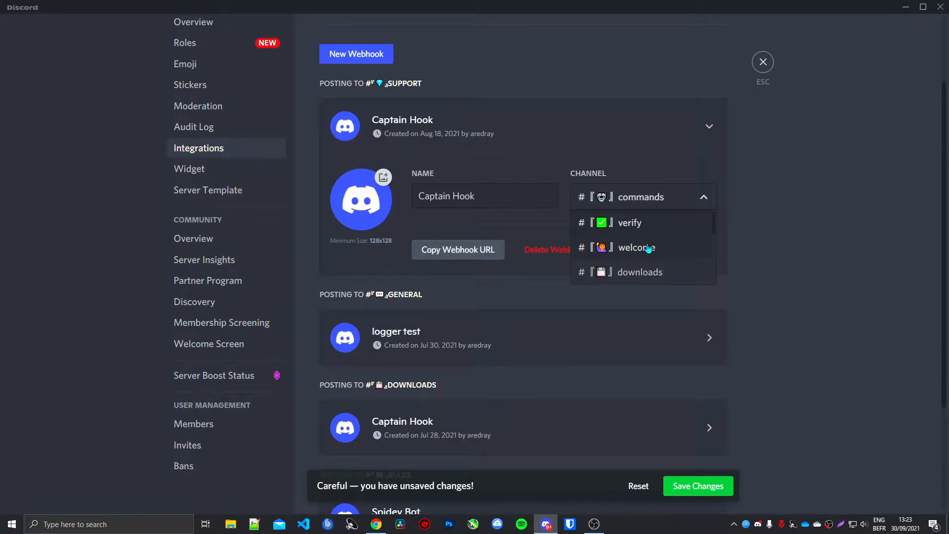
scroll(651, 252, down, 5)
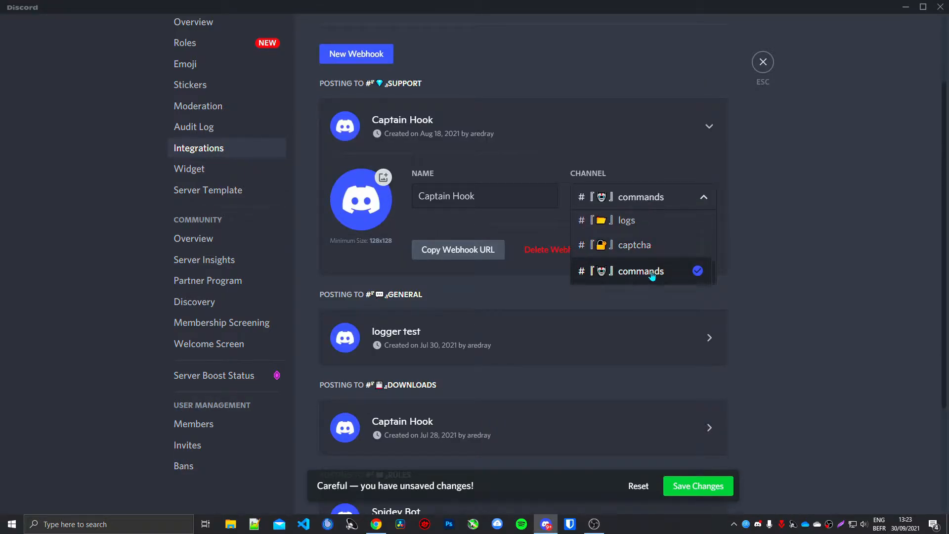
click(652, 276)
scroll(773, 313, up, 2)
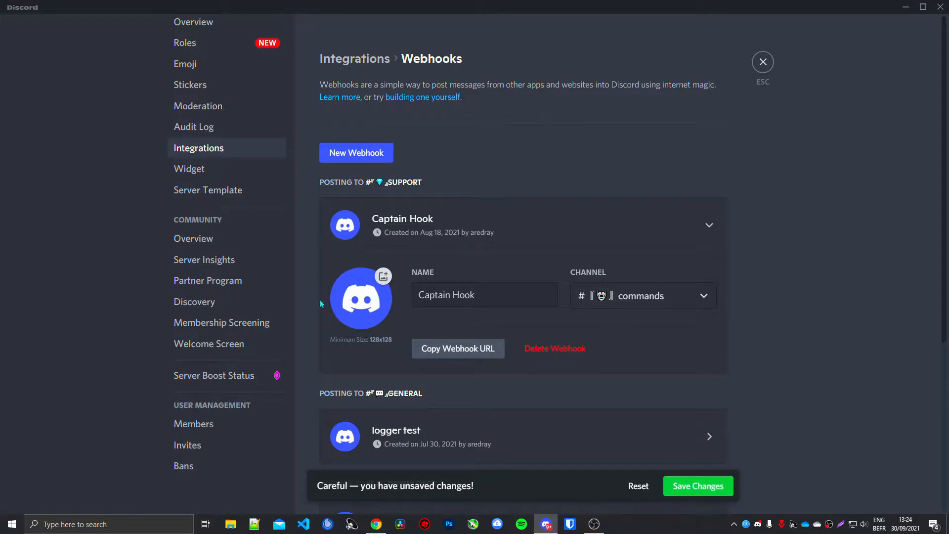
drag(422, 297, 536, 298)
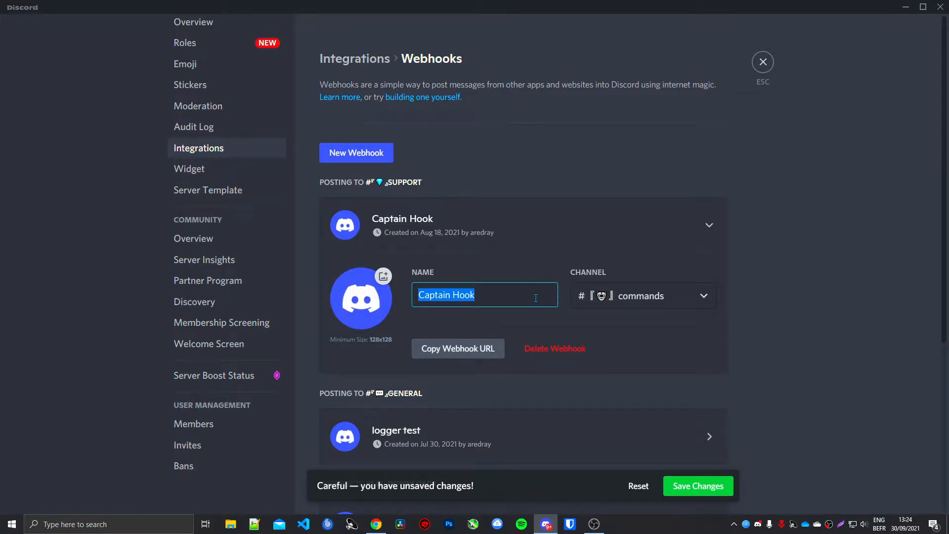
click(723, 487)
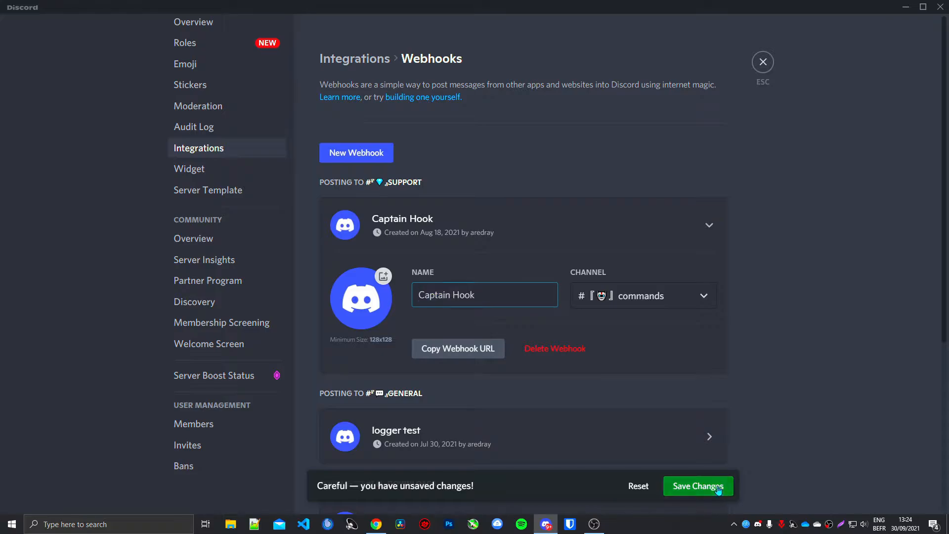
Step: Copy the "logger test" webhook's URL and paste it into the Webhook URL field in Discohook
click(491, 237)
click(463, 355)
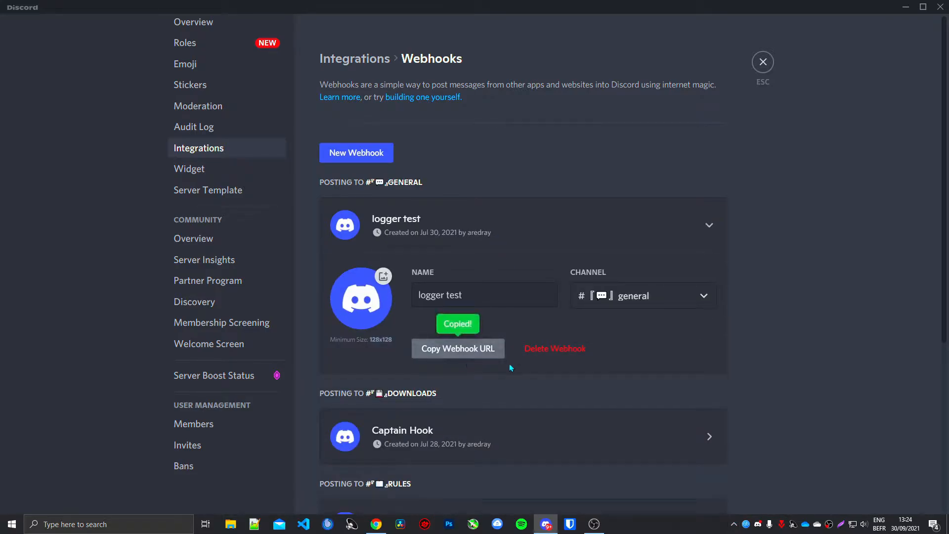
click(903, 6)
key(ctrl+v)
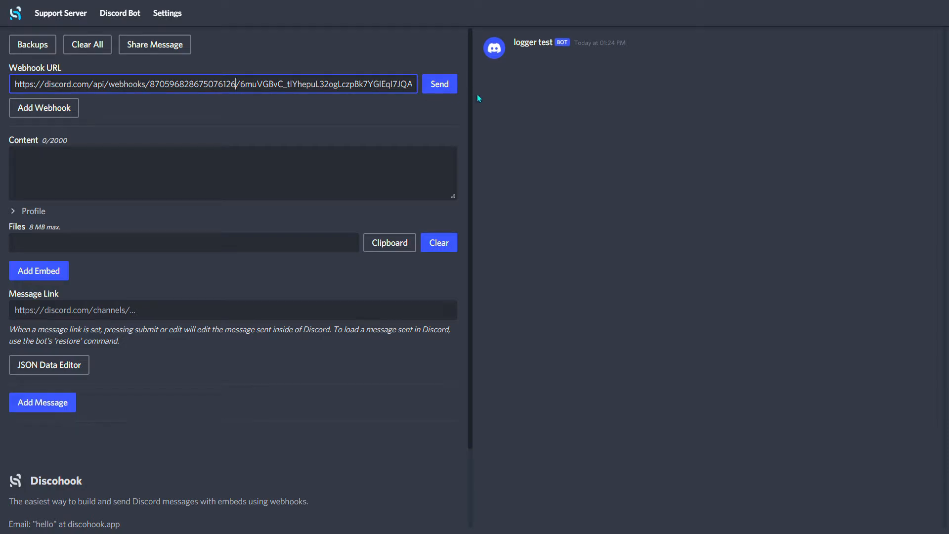
Step: Leave the message content empty and add a new embed to the message
click(116, 197)
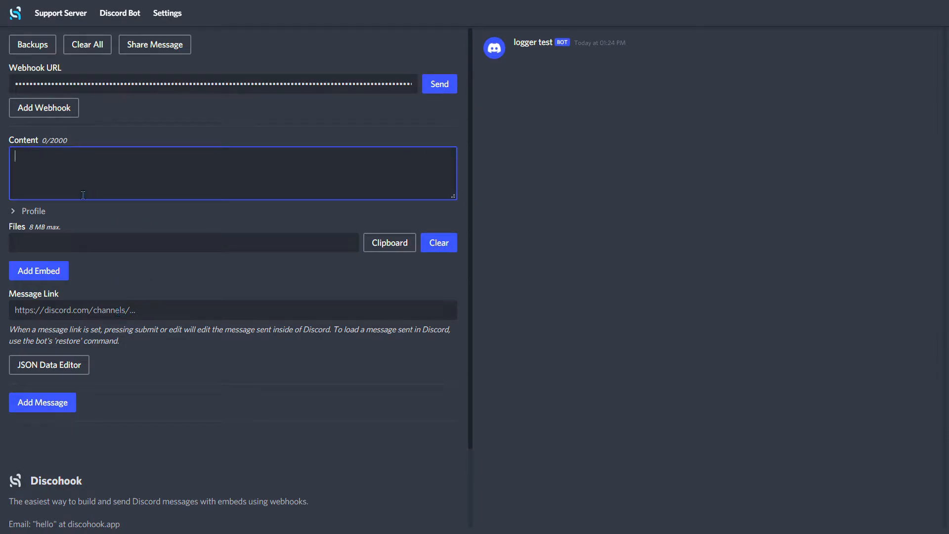
click(66, 275)
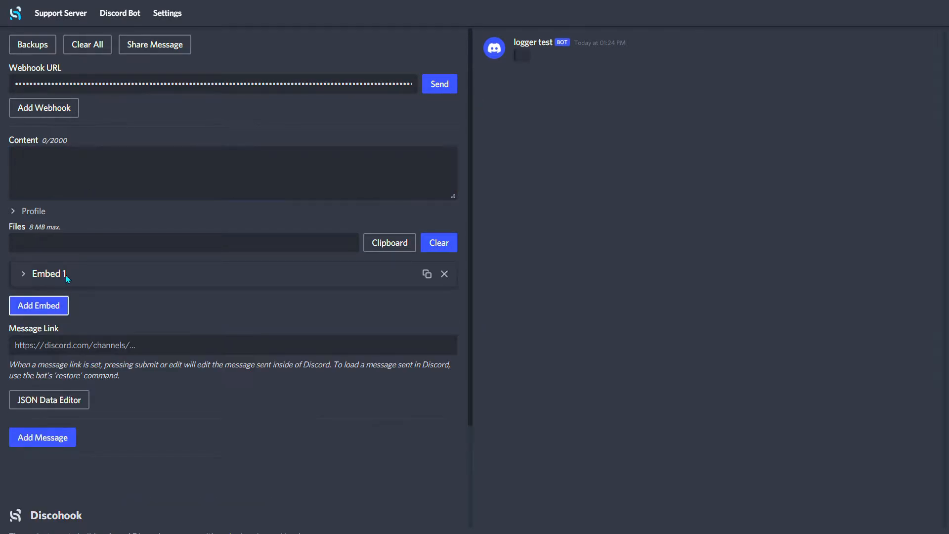
Step: Expand Embed 1, enter "jzedbfhjzebfhjv" as its description and send the message through the webhook
click(66, 275)
click(37, 321)
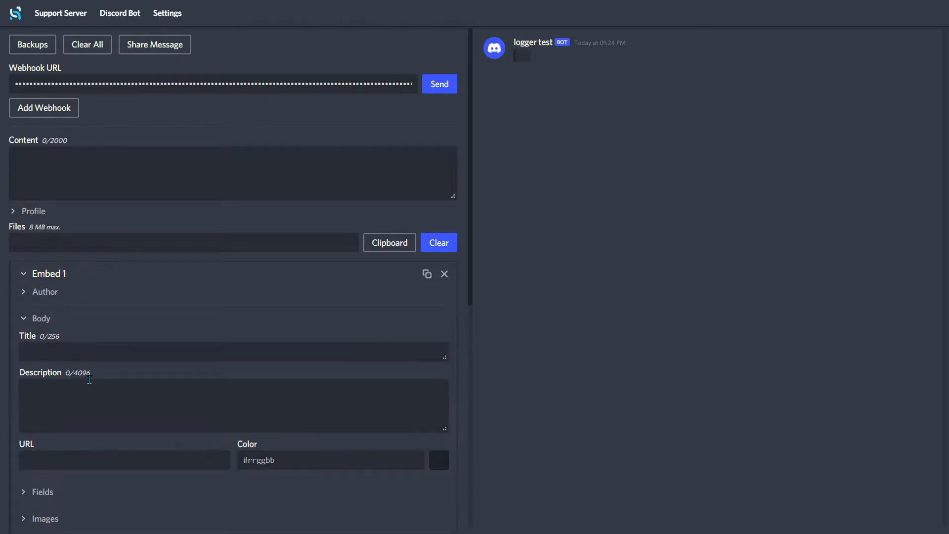
click(97, 403)
text(jzedbfhjzebfhjv)
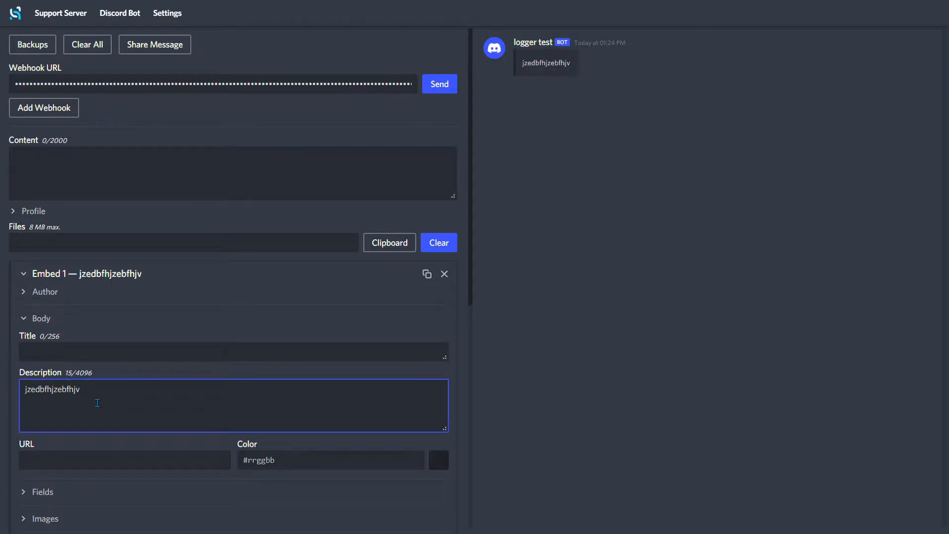
click(431, 91)
Step: Switch to Discord, close the server settings and check the staff commands channel for the webhook message
key(alt+Tab)
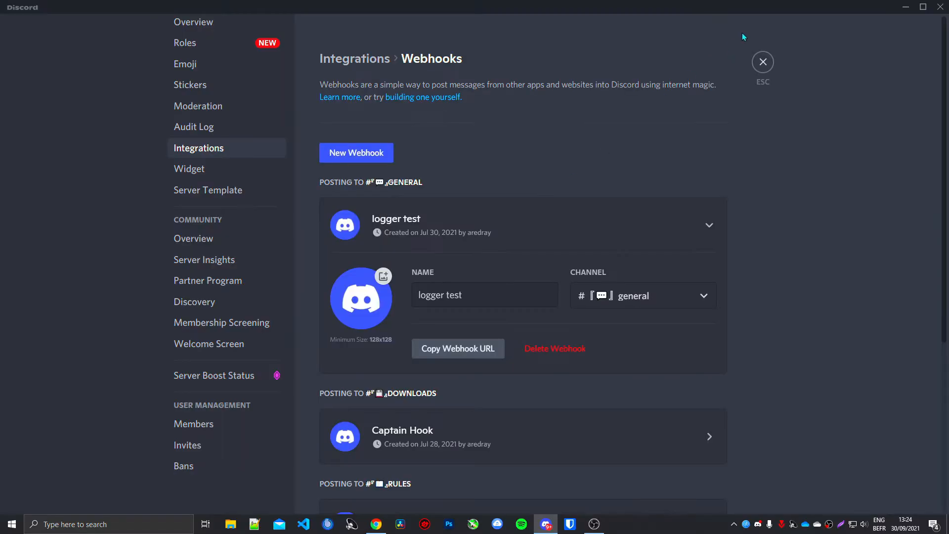
click(771, 63)
scroll(119, 421, down, 5)
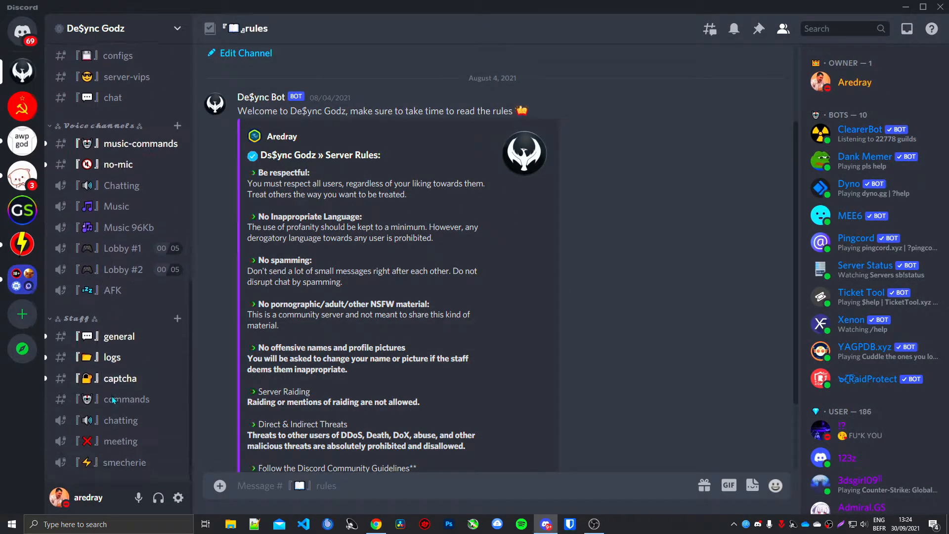
click(124, 398)
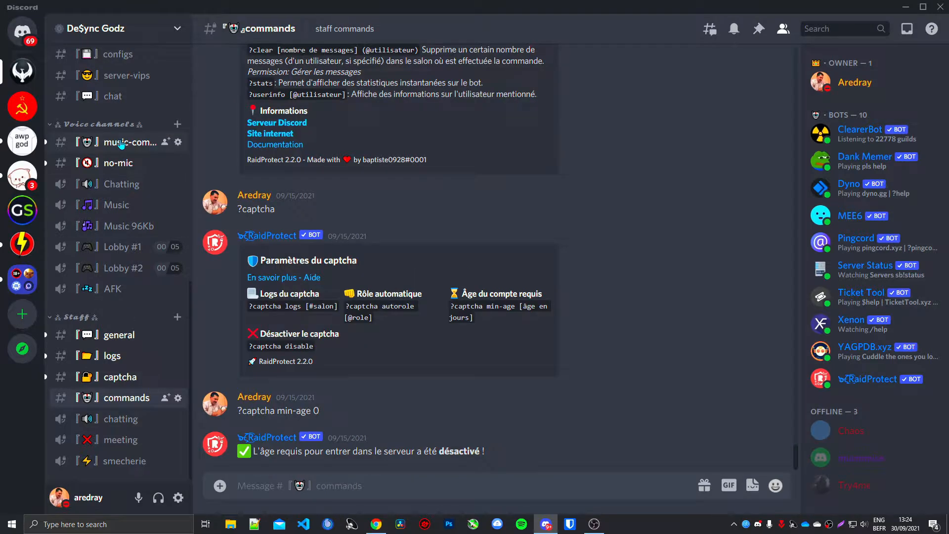
scroll(123, 297, up, 10)
click(127, 392)
scroll(134, 391, down, 8)
click(126, 397)
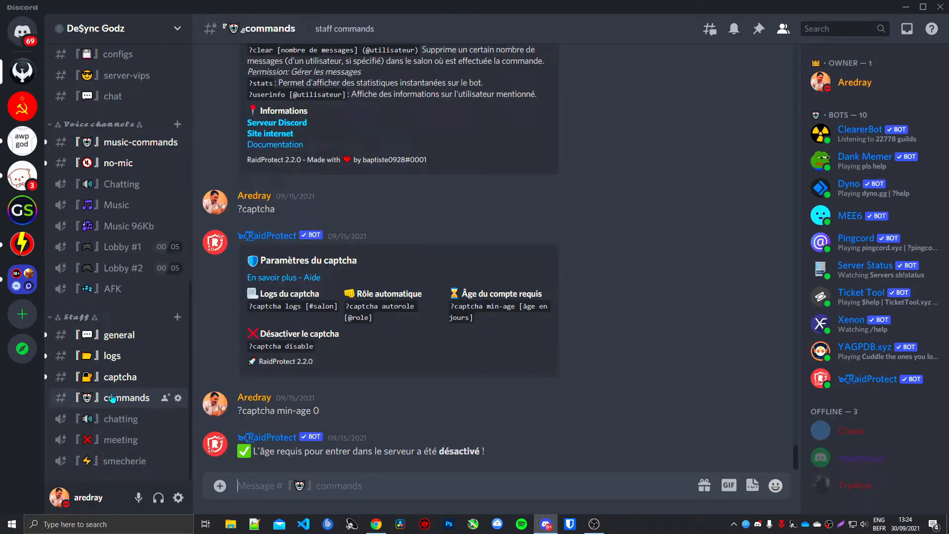
Step: Switch back to Discohook and send the test embed again
key(alt+Tab)
click(249, 389)
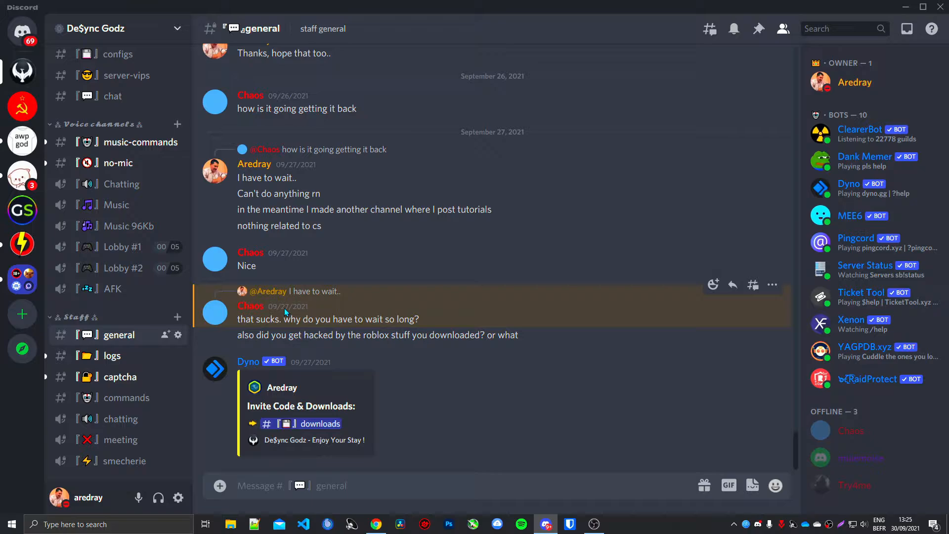
key(alt+Tab)
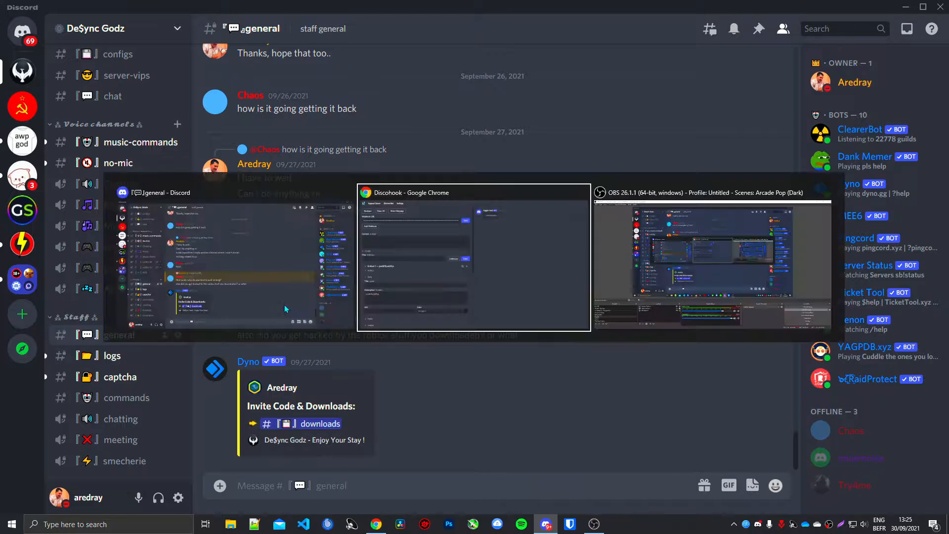
click(438, 82)
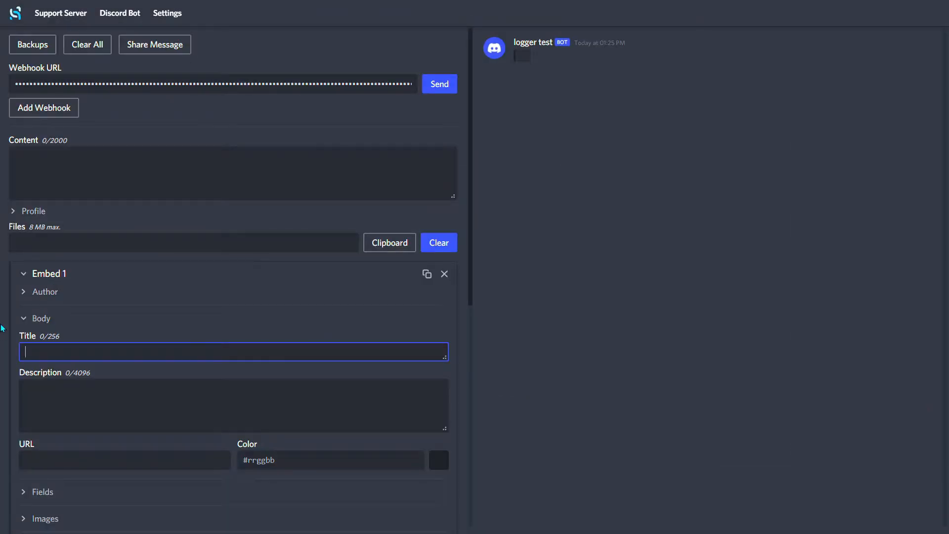
Step: Enter "Rules" as the embed's title and review the existing server rules post in Discord's rules channel
text(Rules)
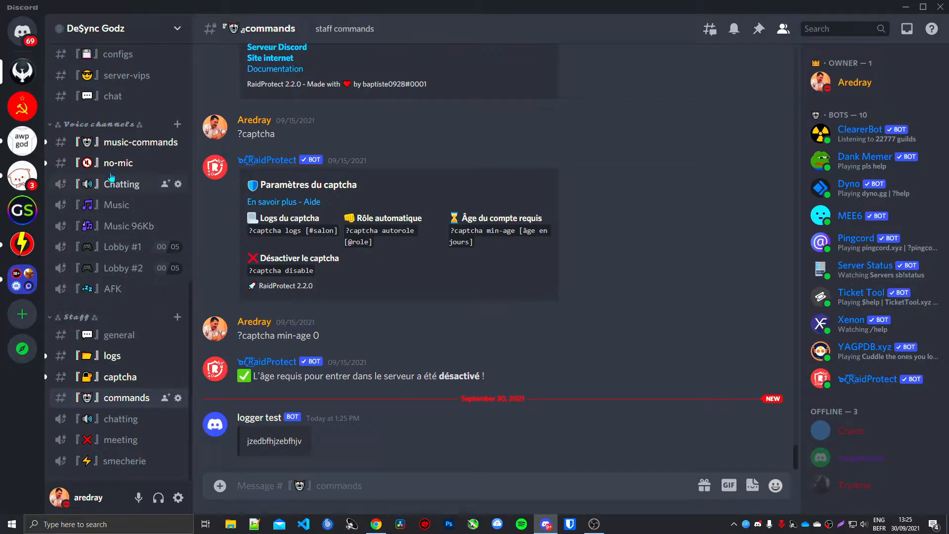
scroll(112, 244, up, 5)
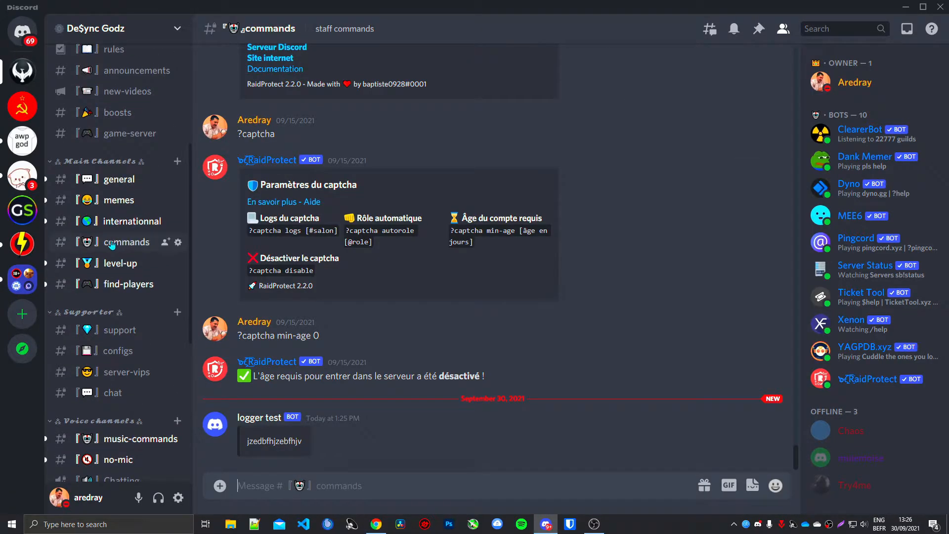
scroll(114, 238, up, 3)
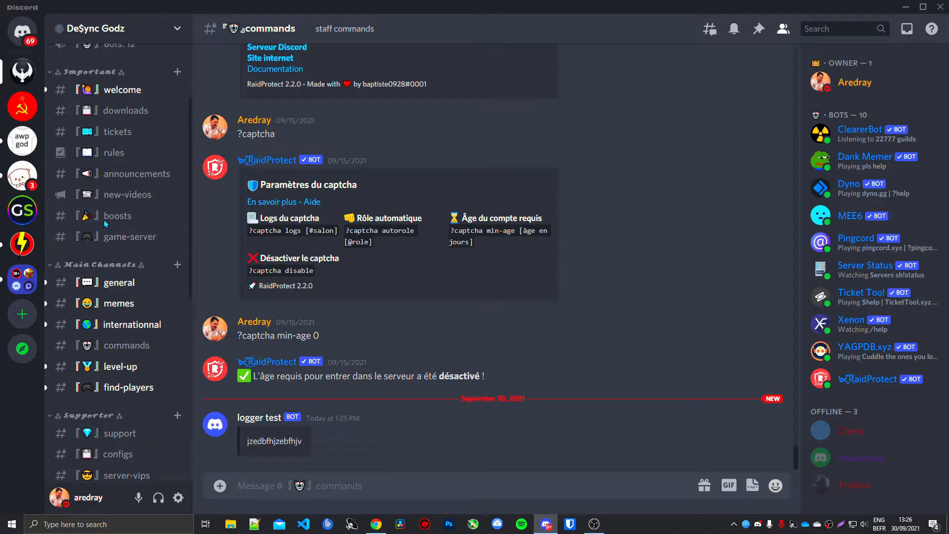
scroll(121, 223, up, 2)
click(117, 197)
scroll(307, 287, up, 5)
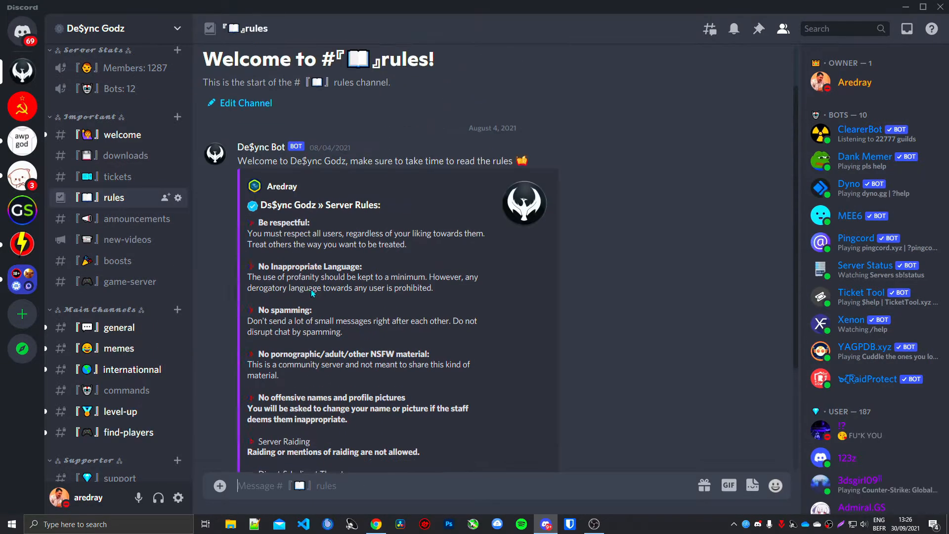
Step: Return to Discohook and replace the embed's title with "Server Name"
key(alt+Tab)
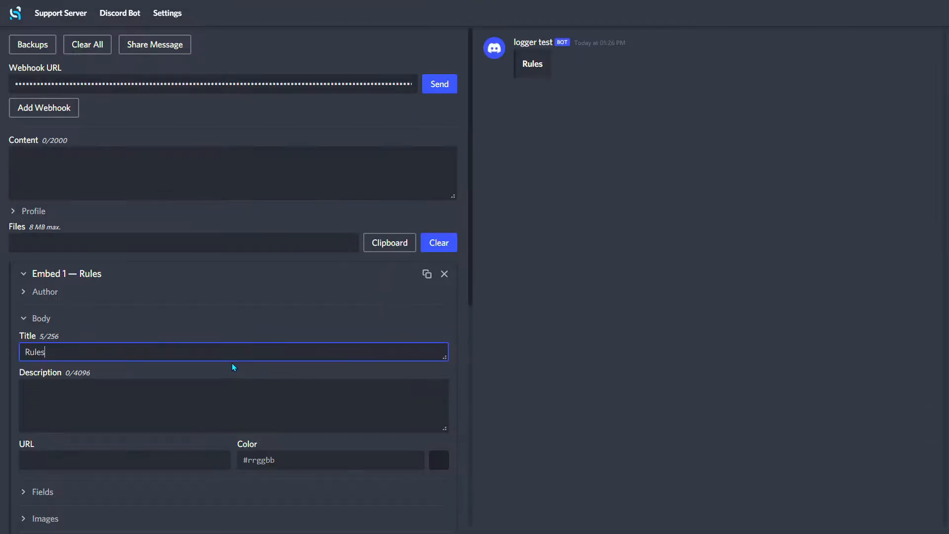
drag(232, 358, 2, 338)
text(Server Name)
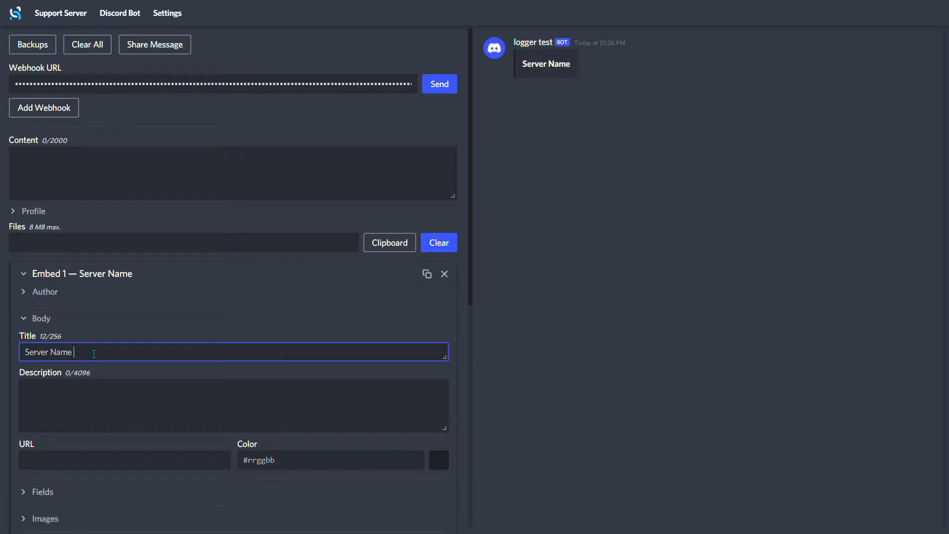
Step: Switch to Discord and view the staff general channel
key(alt+Tab)
scroll(106, 352, down, 3)
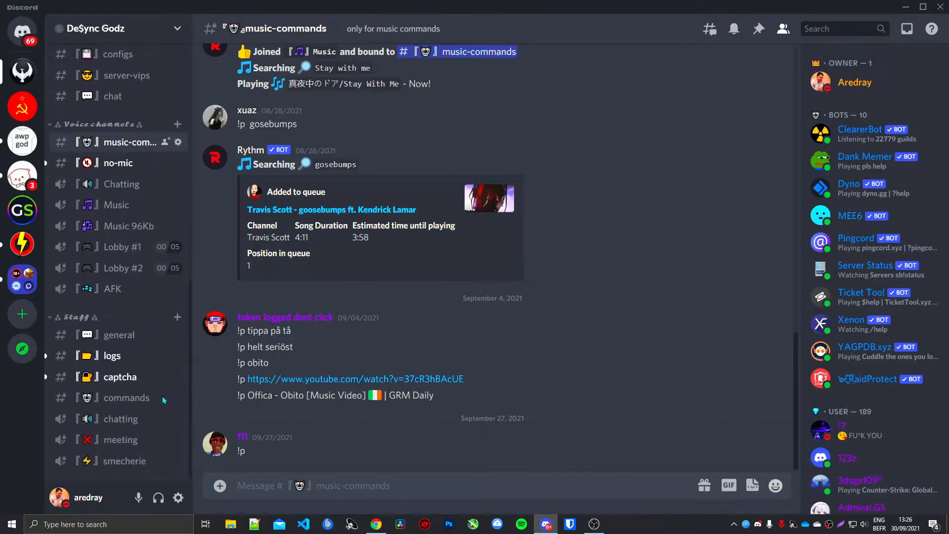
click(114, 335)
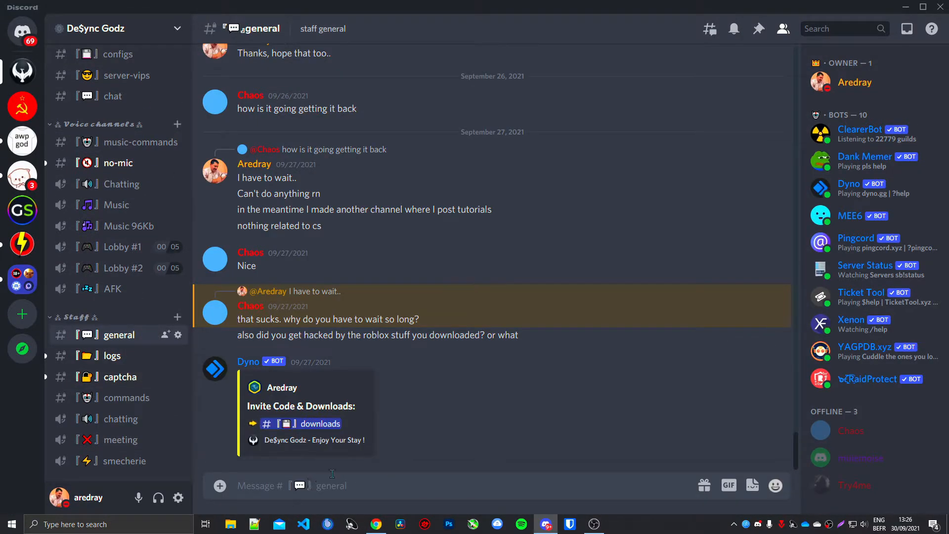
Step: Return to Chrome, leave full screen, open nqn.blue in a new tab and log in to NQN
click(376, 524)
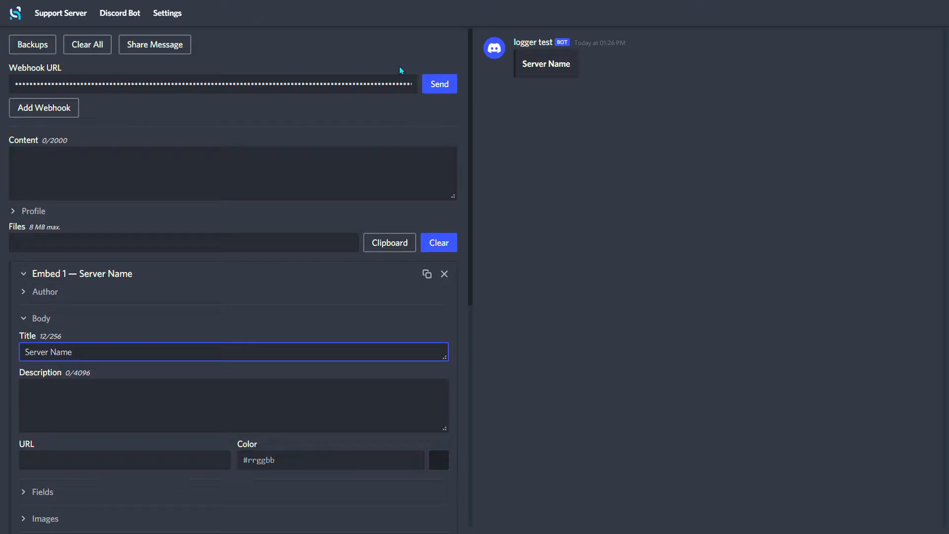
key(F11)
key(ctrl+t)
text(nqn.blue)
key(Return)
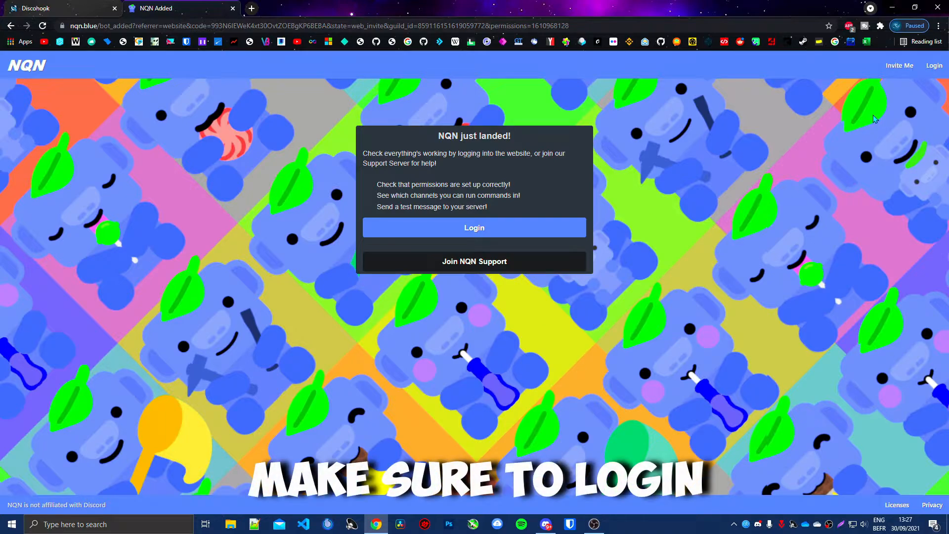
click(938, 67)
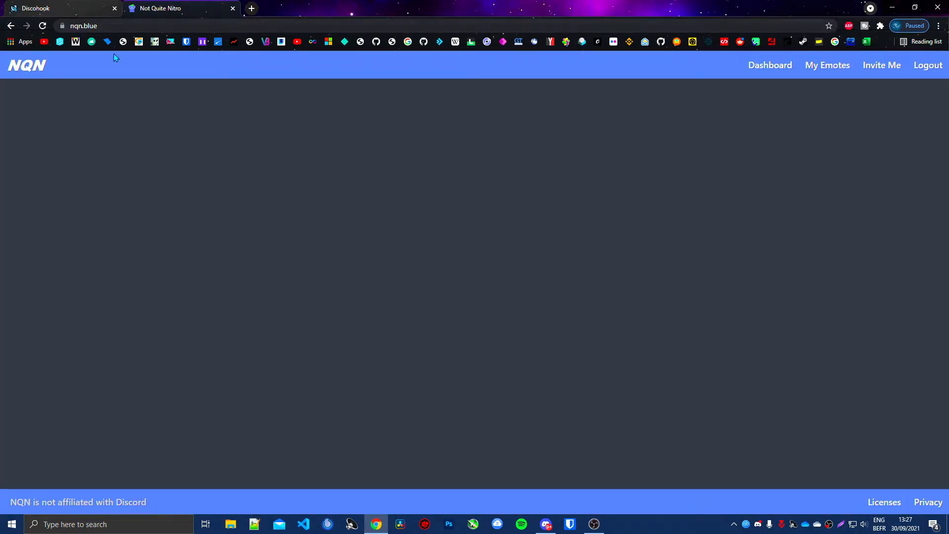
click(546, 524)
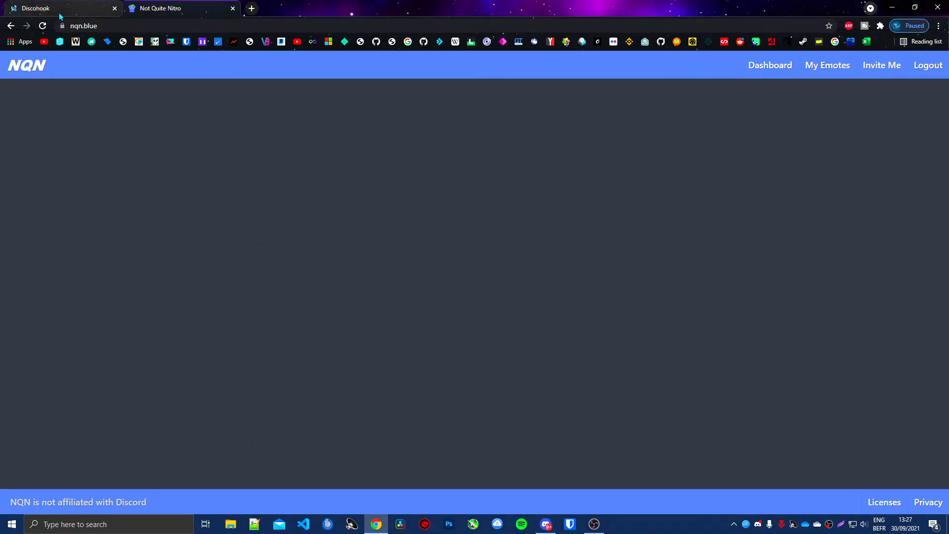
click(79, 25)
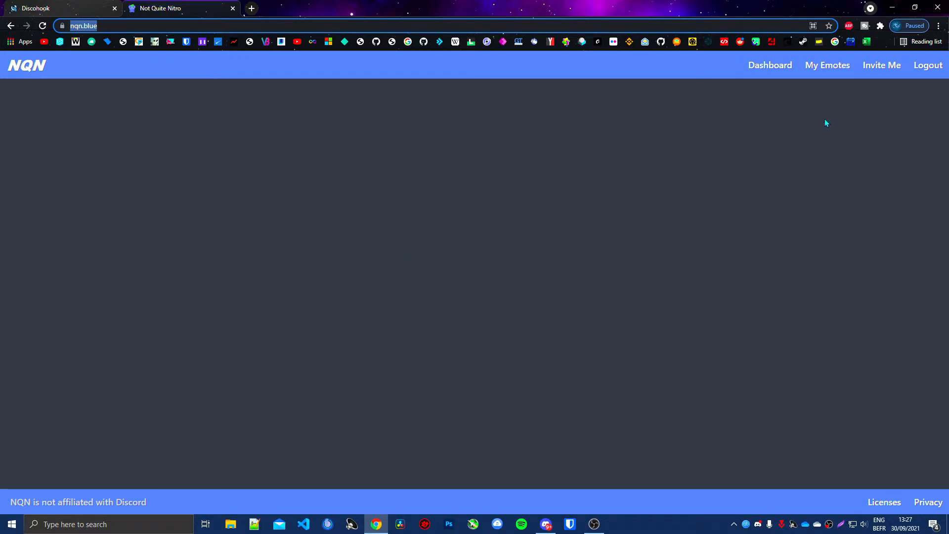
Step: Search NQN's emotes for "arrow" and go to page 2 of the results
click(783, 66)
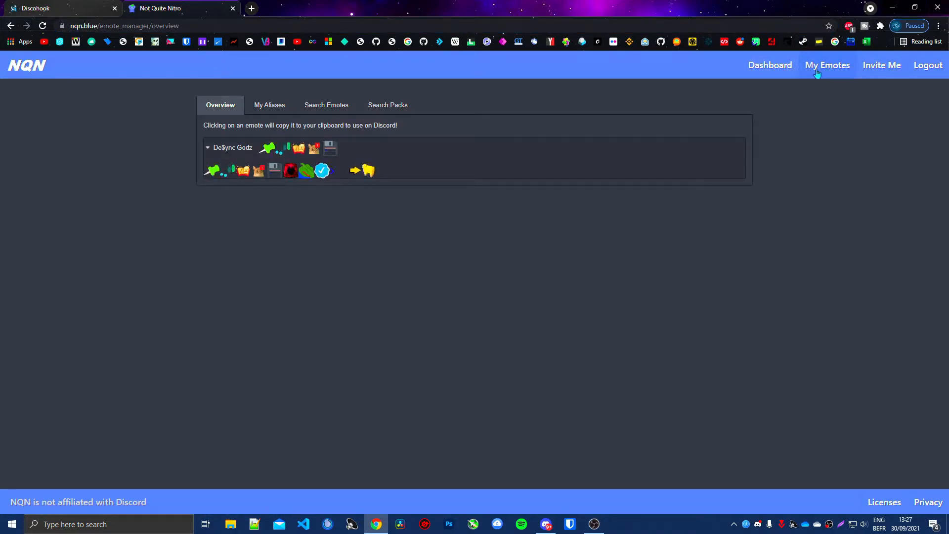
click(347, 108)
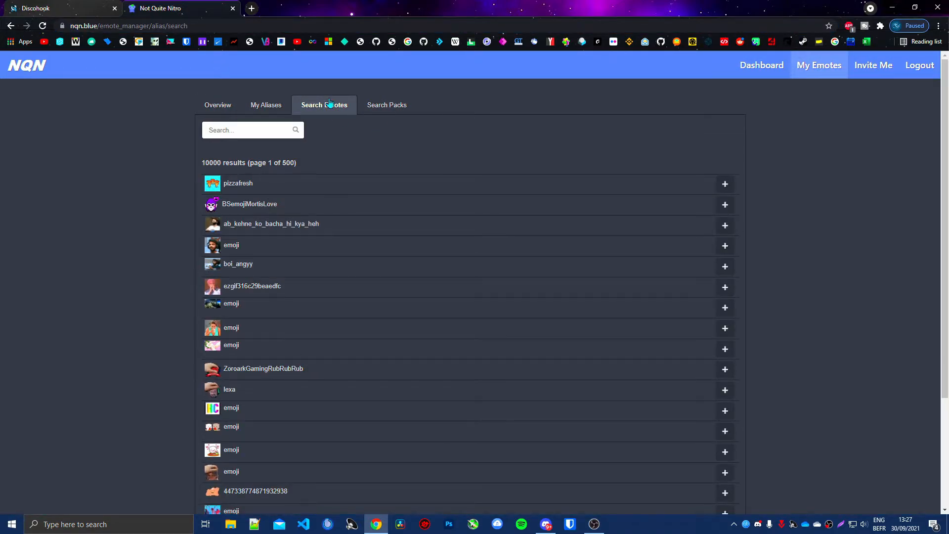
click(229, 128)
text(arrow)
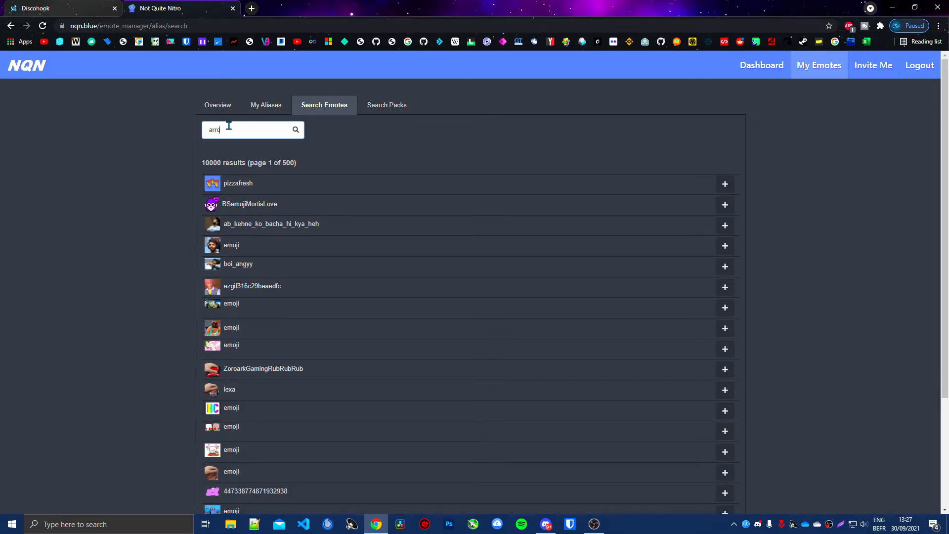
key(Return)
scroll(225, 262, down, 5)
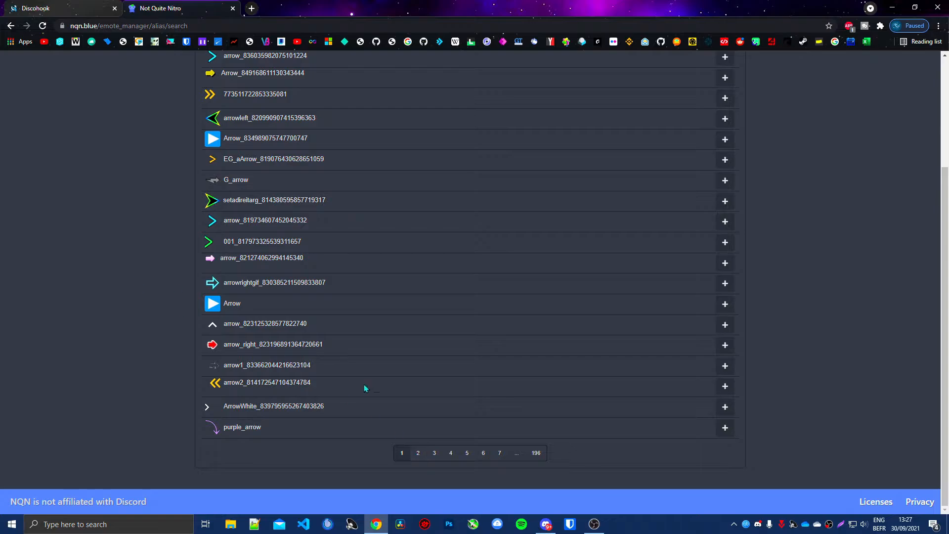
click(418, 453)
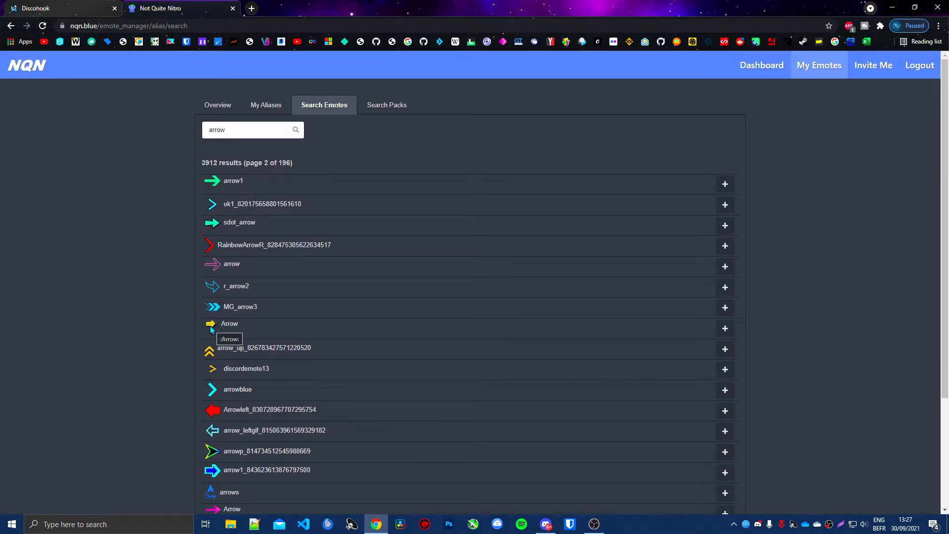
Step: Save the discordemote13 arrow image to the Downloads folder as arrowanimated.gif
right_click(213, 368)
click(232, 387)
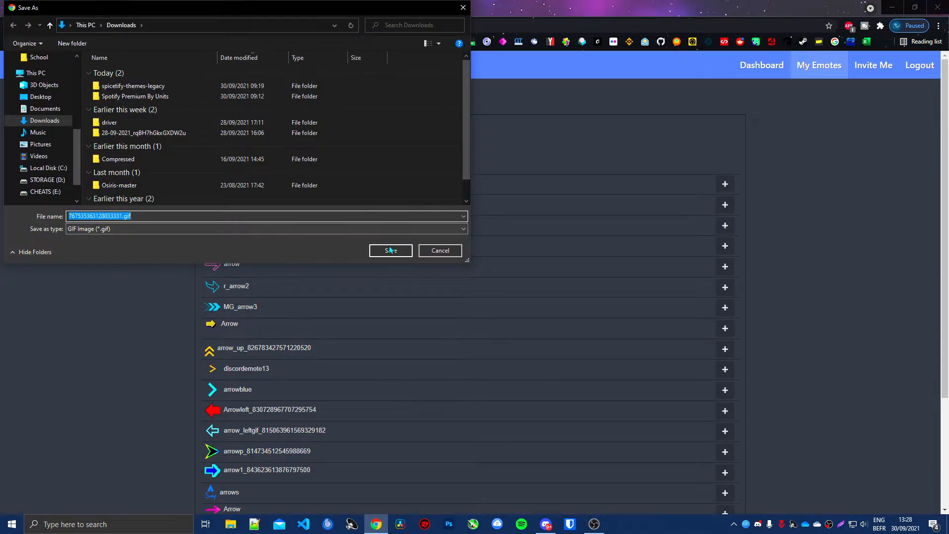
key(BackSpace)
text(arro)
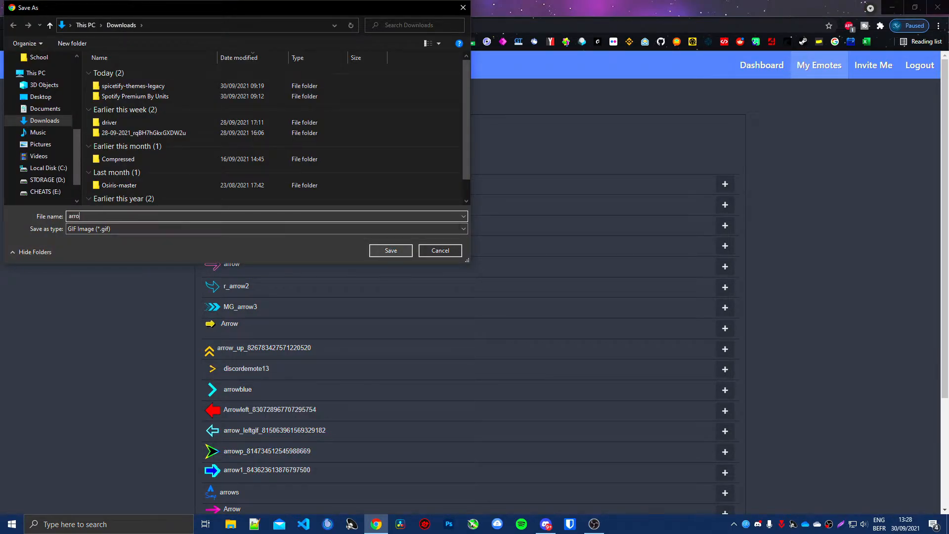
text(wanimated)
click(390, 250)
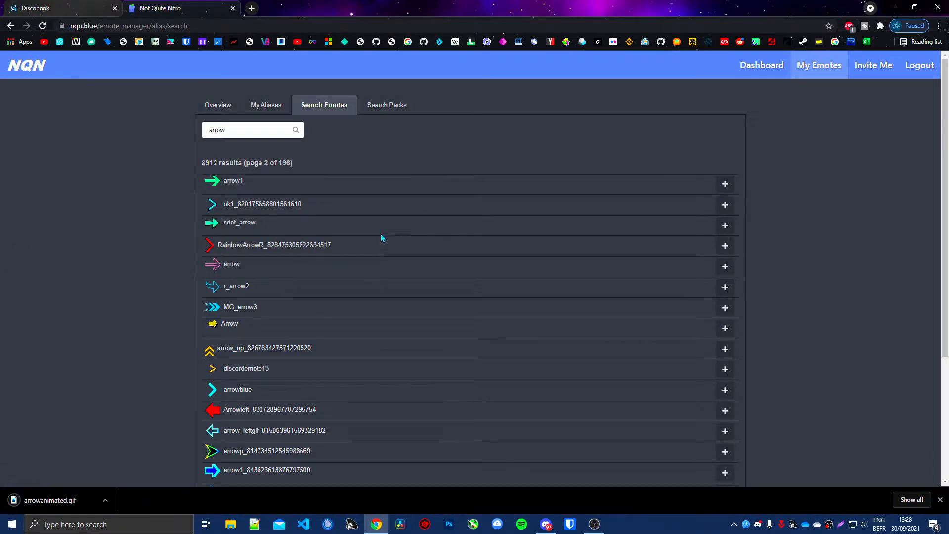
Step: Switch to Discord and open the emoji settings of the De$ync Godz server
click(546, 524)
click(102, 29)
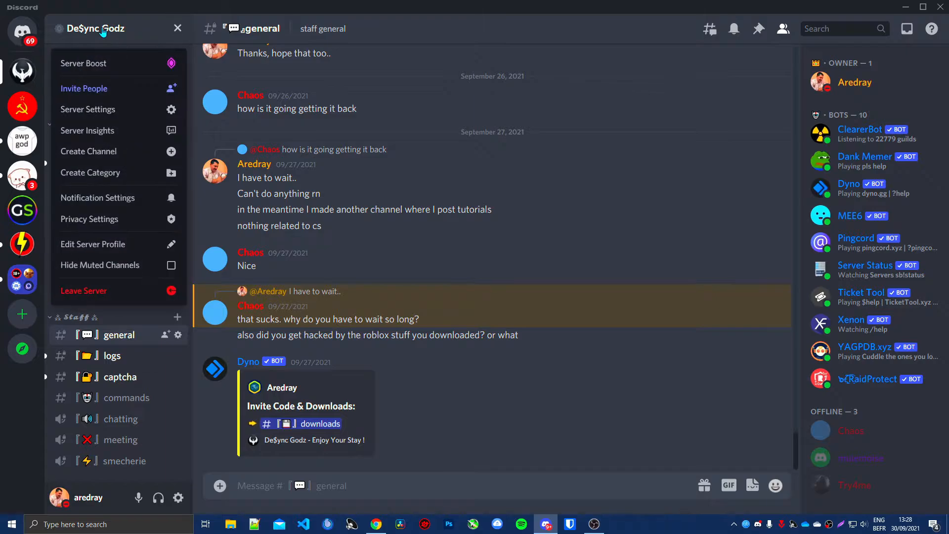
click(108, 110)
click(217, 113)
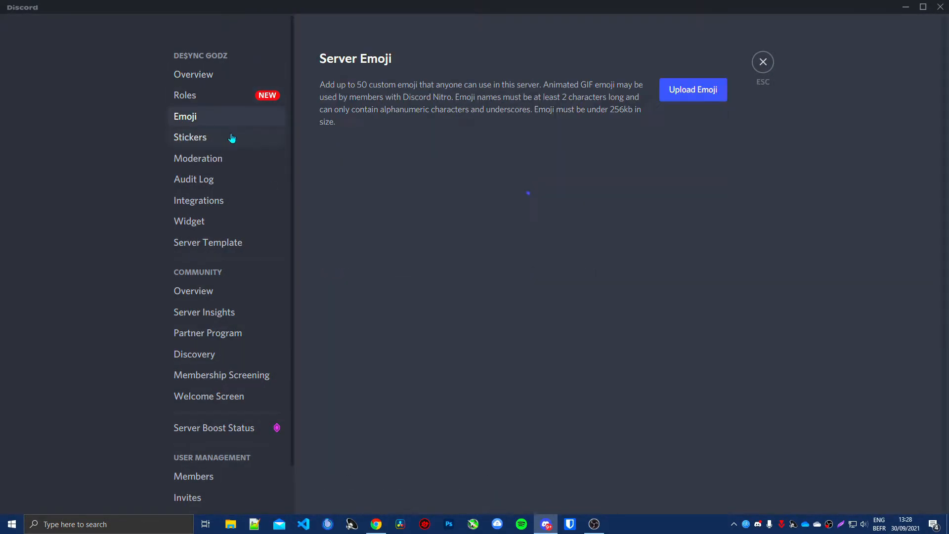
Step: Upload arrowanimated.gif from the Downloads folder as a server emoji and select its alias in the animated emoji list
click(684, 90)
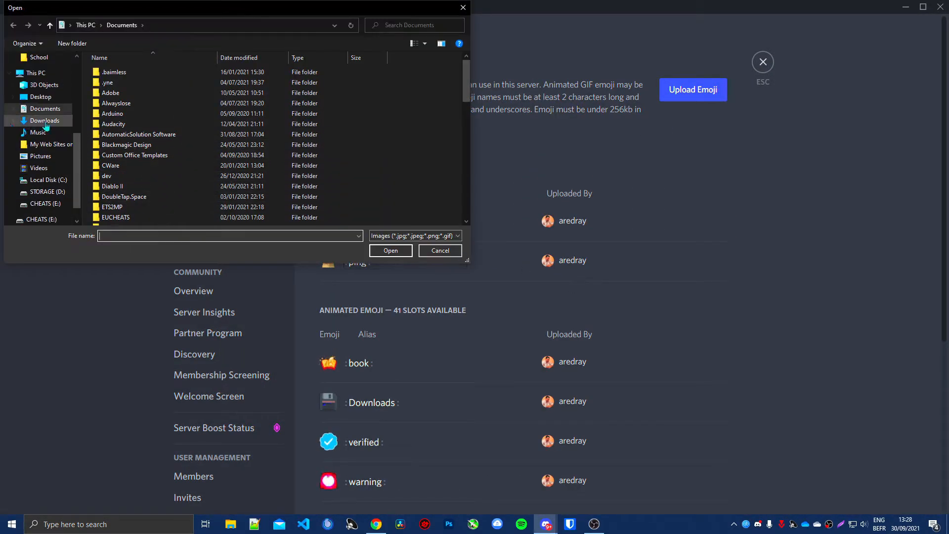
double_click(177, 85)
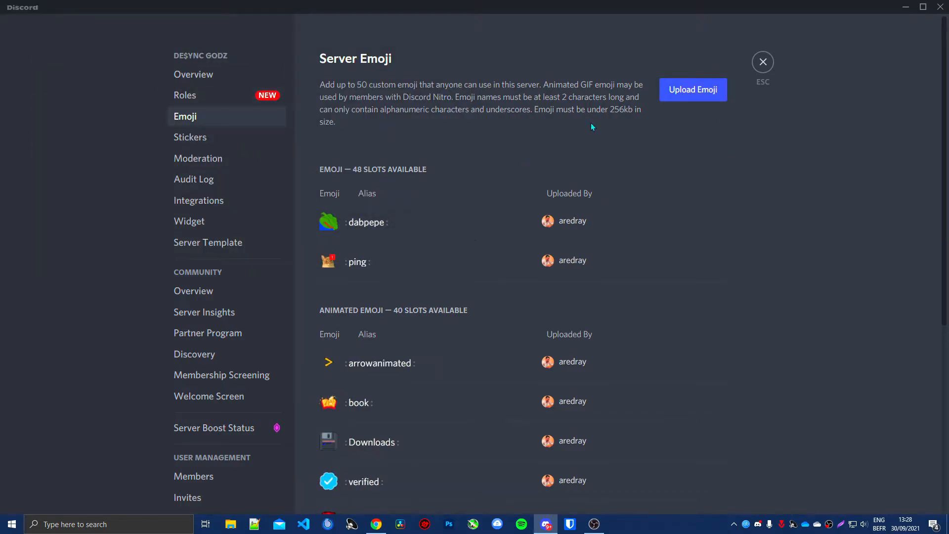
scroll(515, 289, down, 5)
scroll(357, 368, up, 5)
double_click(357, 367)
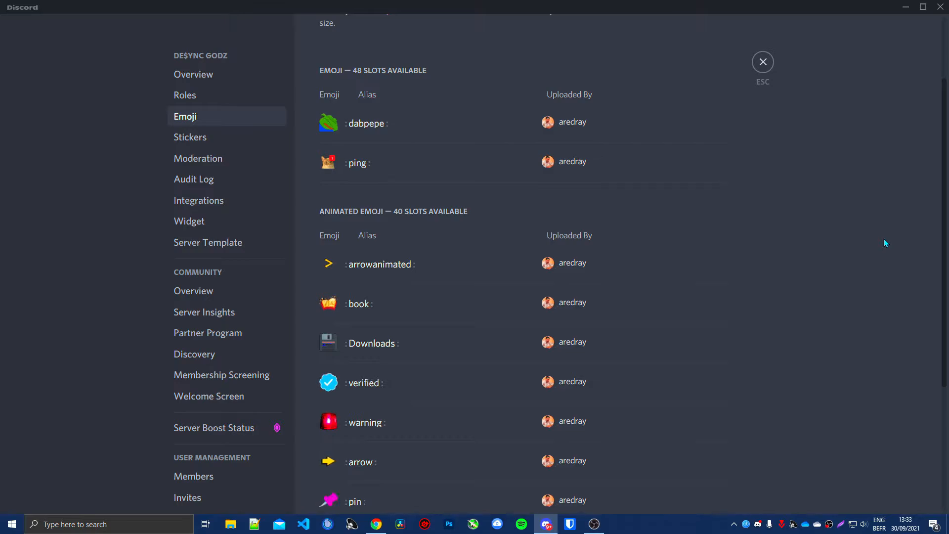
Step: Copy the alias of the arrowanimated emoji and leave the server's emoji settings
double_click(375, 263)
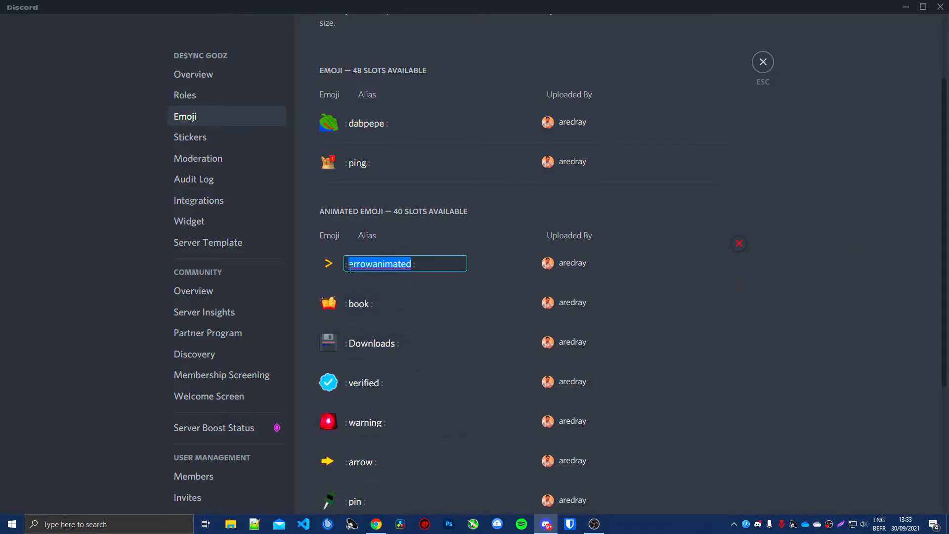
right_click(384, 265)
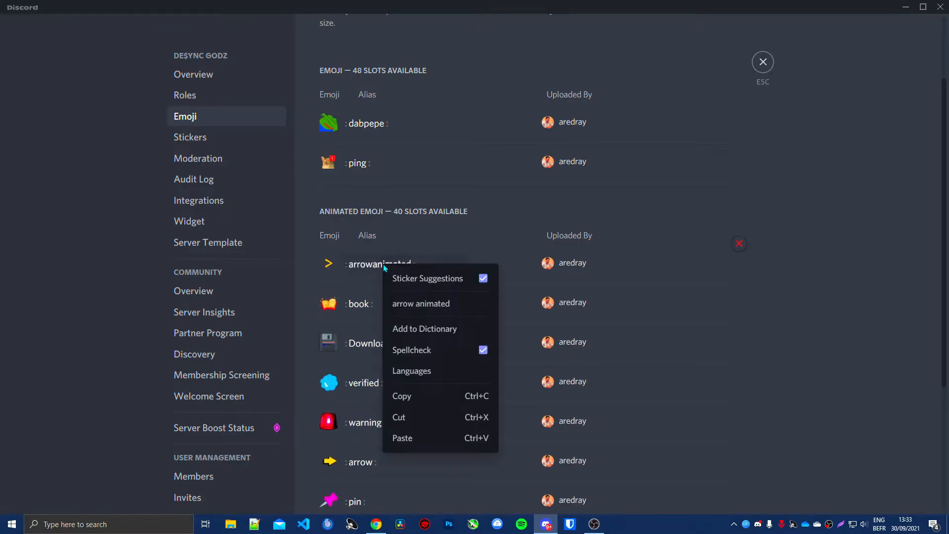
key(Escape)
key(Escape)
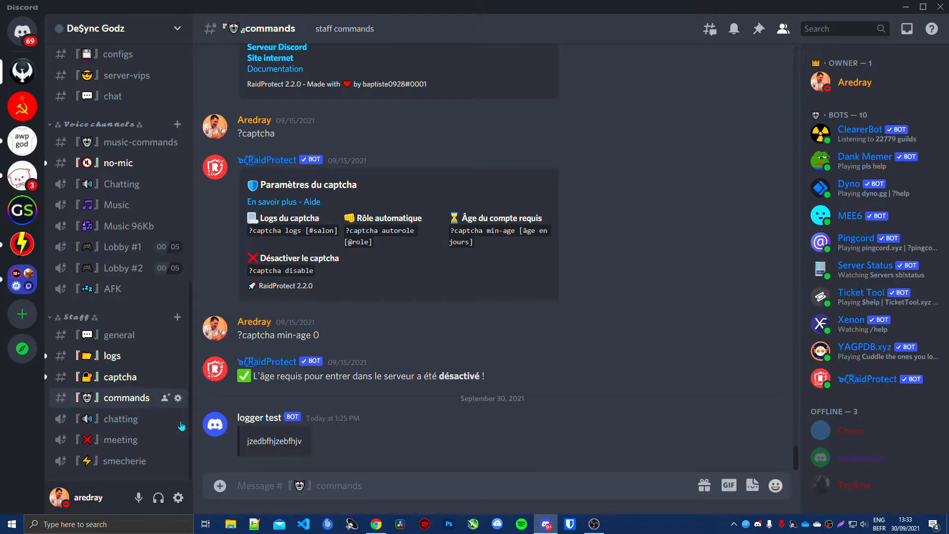
click(351, 490)
text(:arrowanimated)
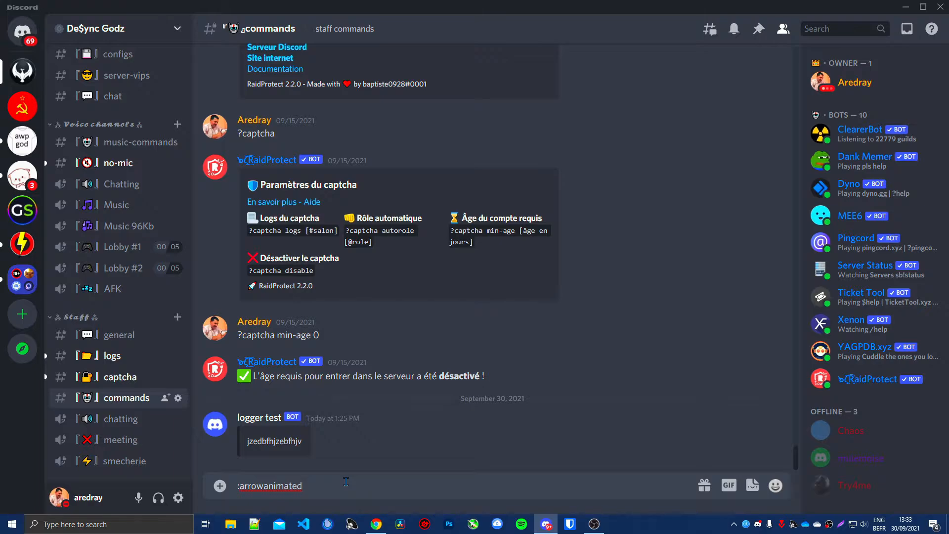
key(ctrl+a)
key(BackSpace)
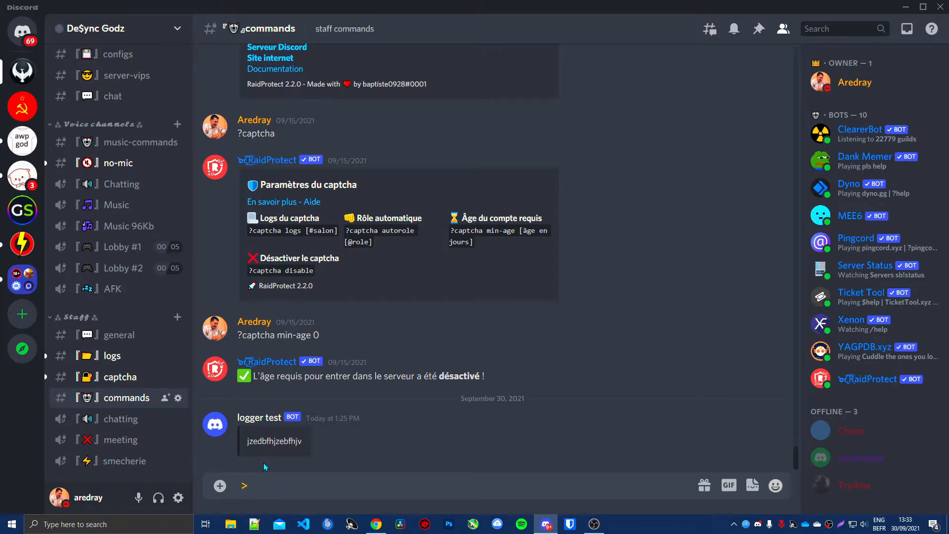
text(\:arrowanimated:)
drag(345, 485, 220, 486)
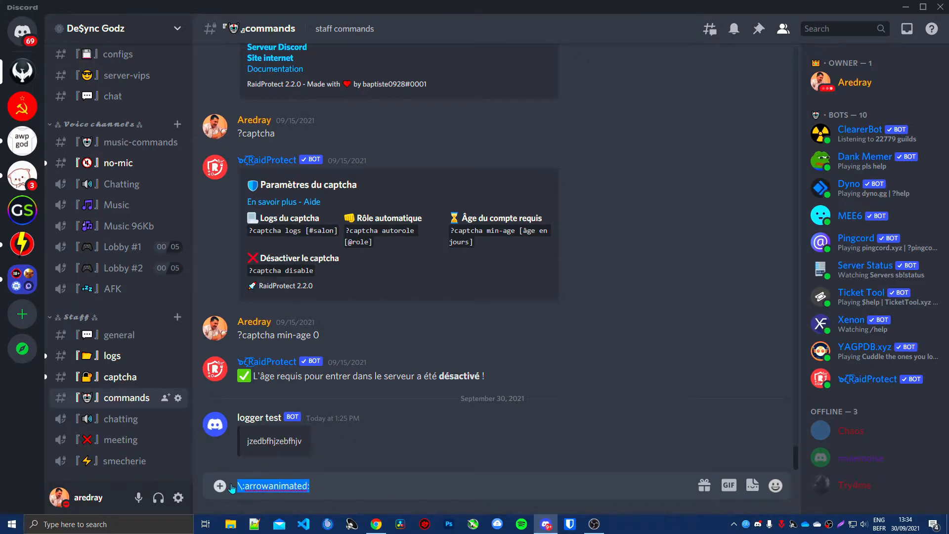
key(ctrl+v)
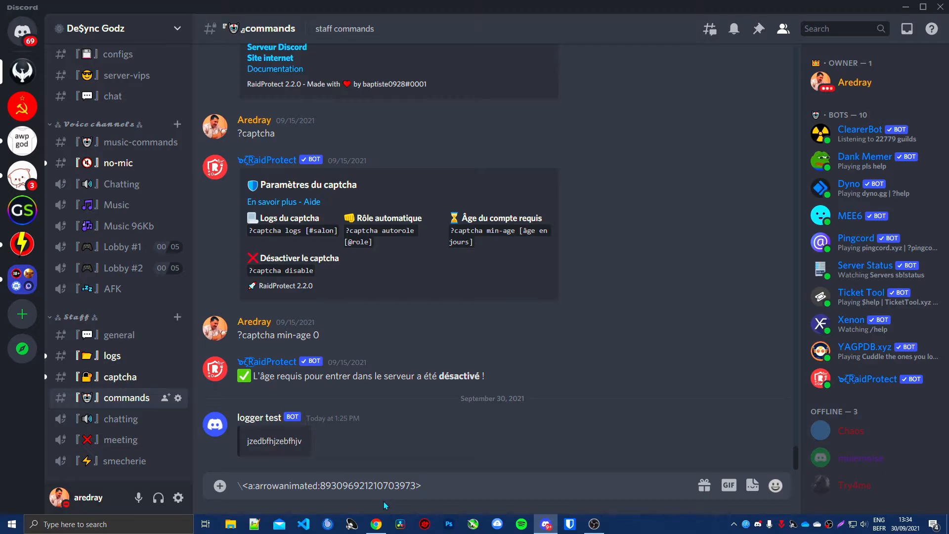
key(ctrl+z)
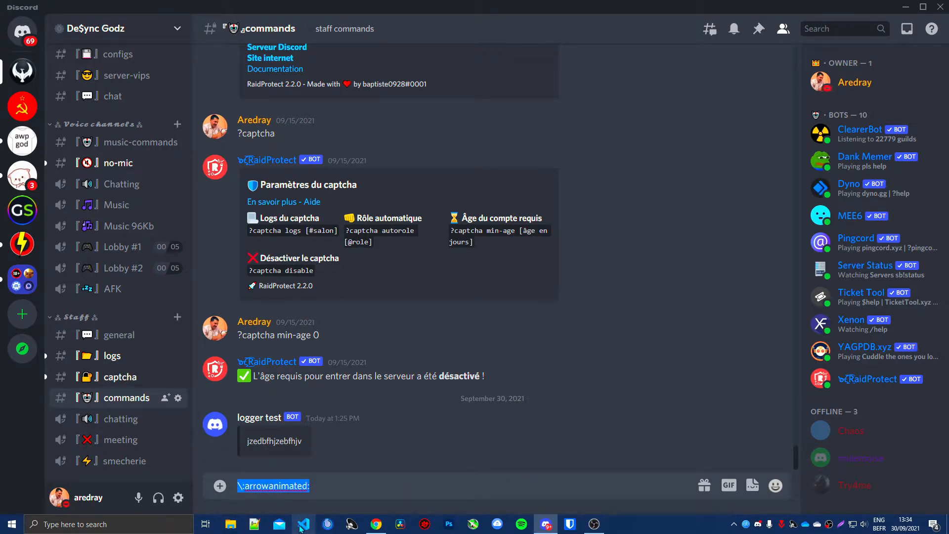
key(ctrl+v)
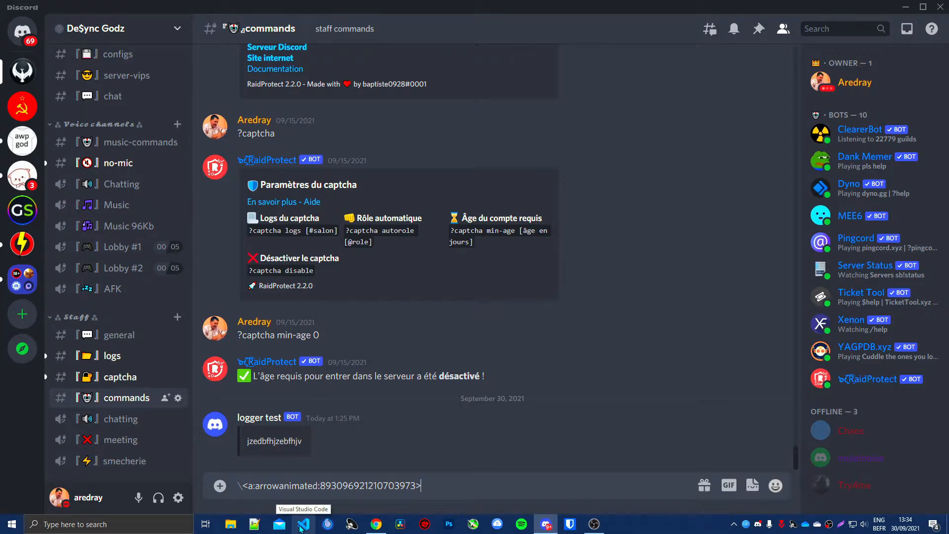
mouse_move(422, 486)
mouse_down()
mouse_move(231, 489)
mouse_move(421, 486)
mouse_up()
key(ctrl+c)
Step: Switch to Discohook in full screen and extend the embed title "Server Name" with the arrowanimated emoji code and "Rules"
click(376, 524)
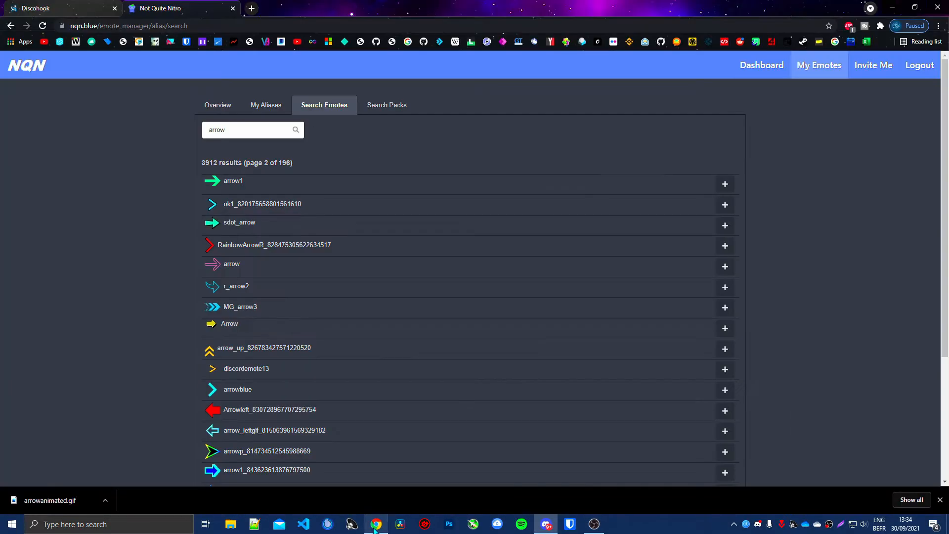
click(51, 6)
key(F11)
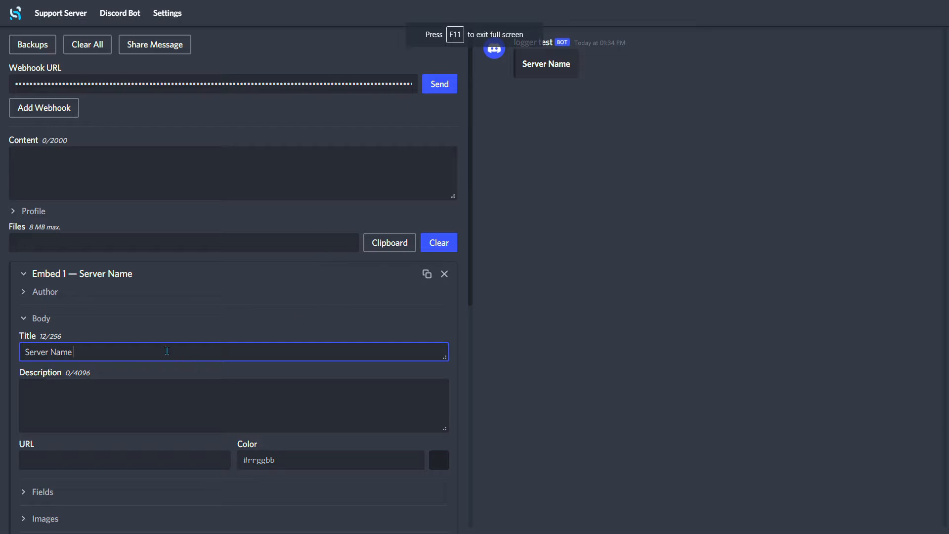
key(ctrl+v)
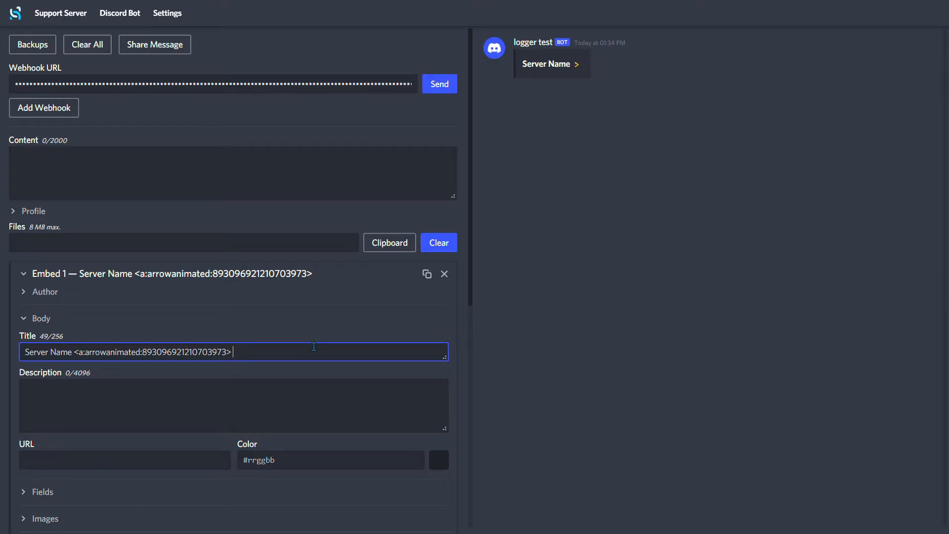
text(Rules)
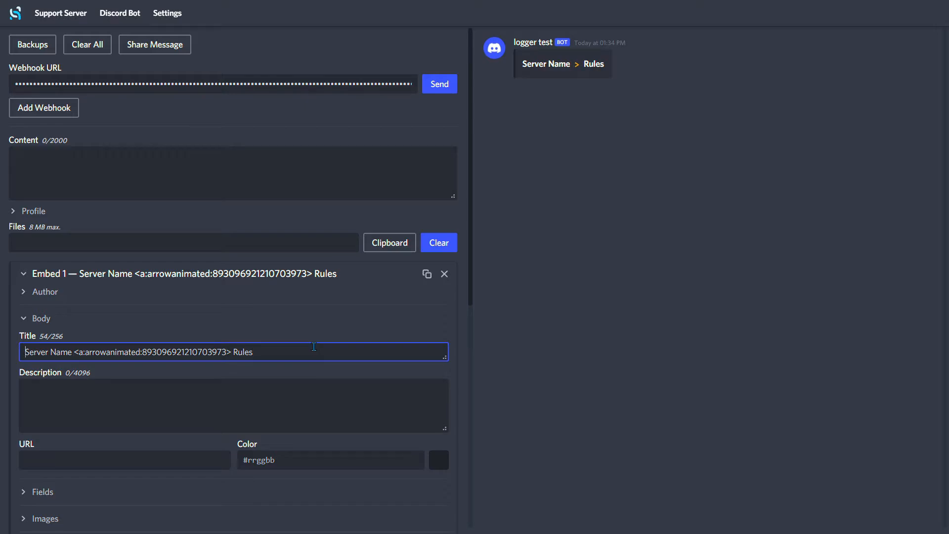
key(alt+Tab)
text(:verify:)
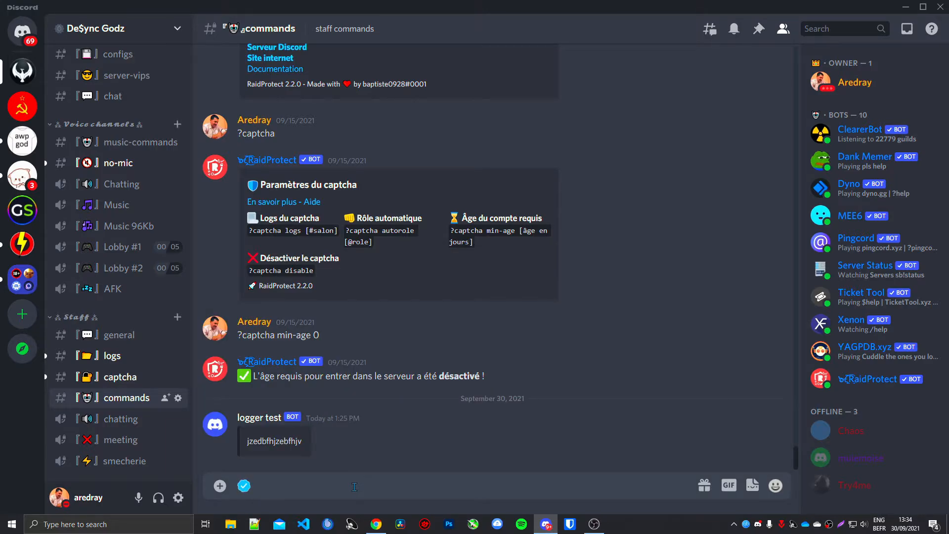
key(Home)
text(\)
key(ctrl+a)
key(ctrl+c)
key(ctrl+v)
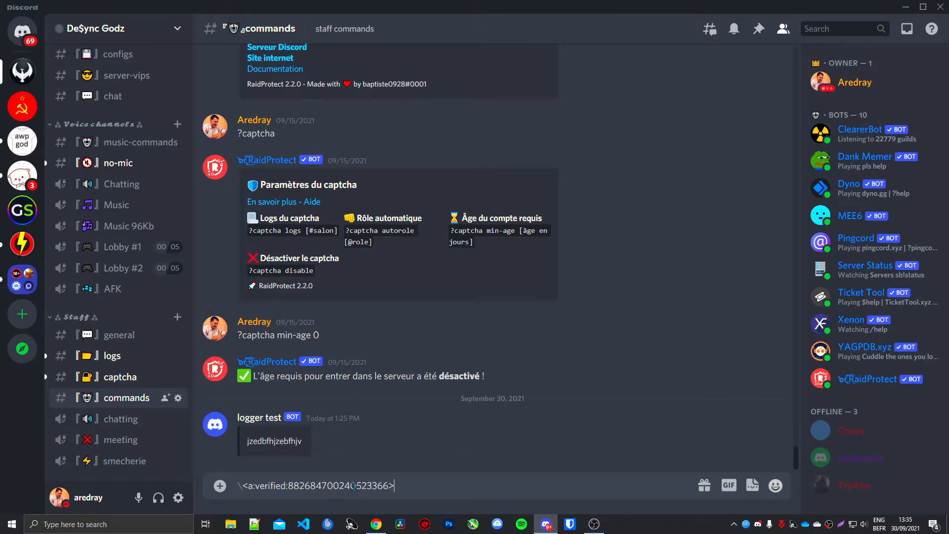
drag(243, 486, 495, 489)
Step: Return to Discohook and insert the verified emoji code at the start of the embed title
key(alt+Tab)
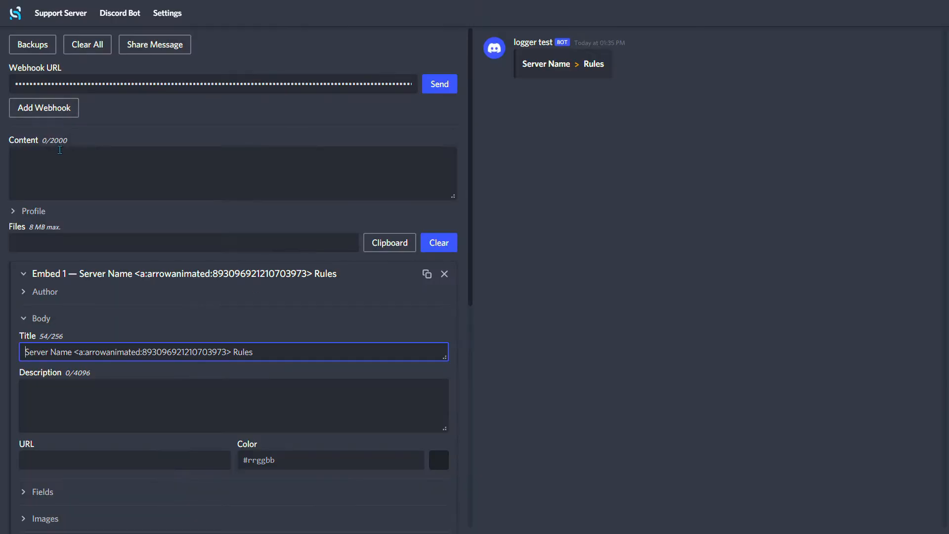
key(ctrl+v)
click(572, 348)
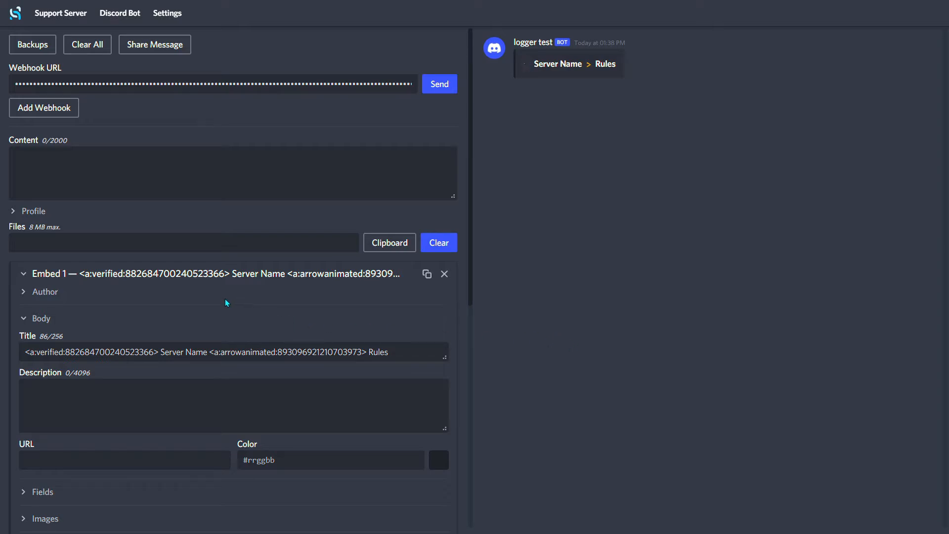
click(75, 294)
click(89, 321)
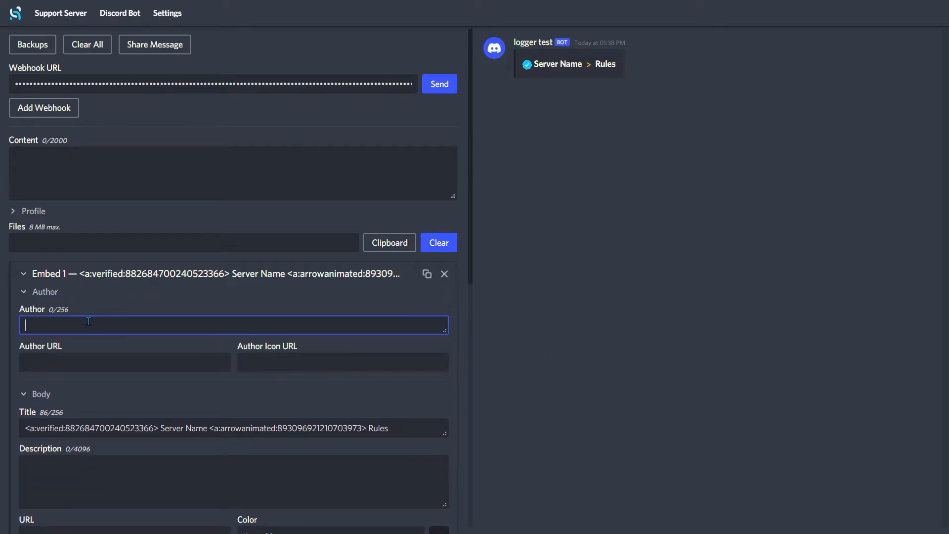
text(Aredray)
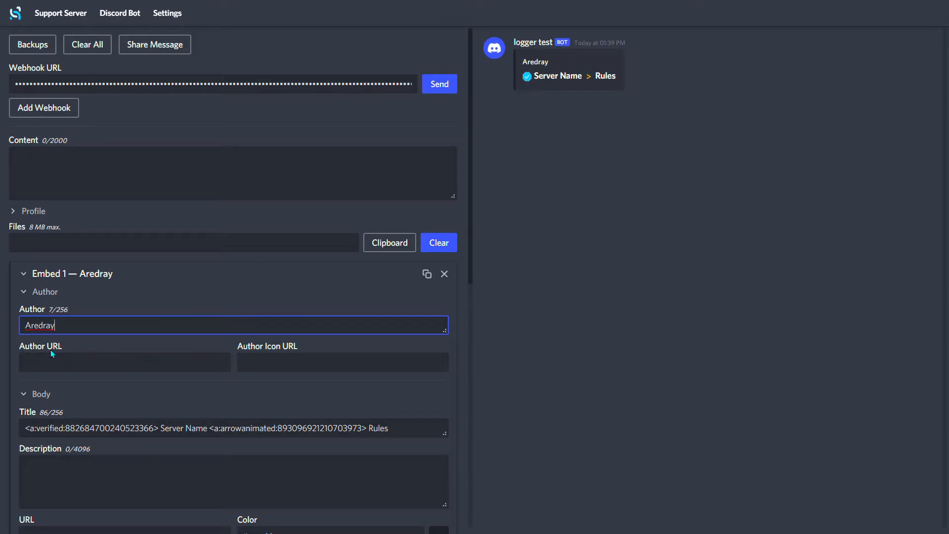
click(85, 353)
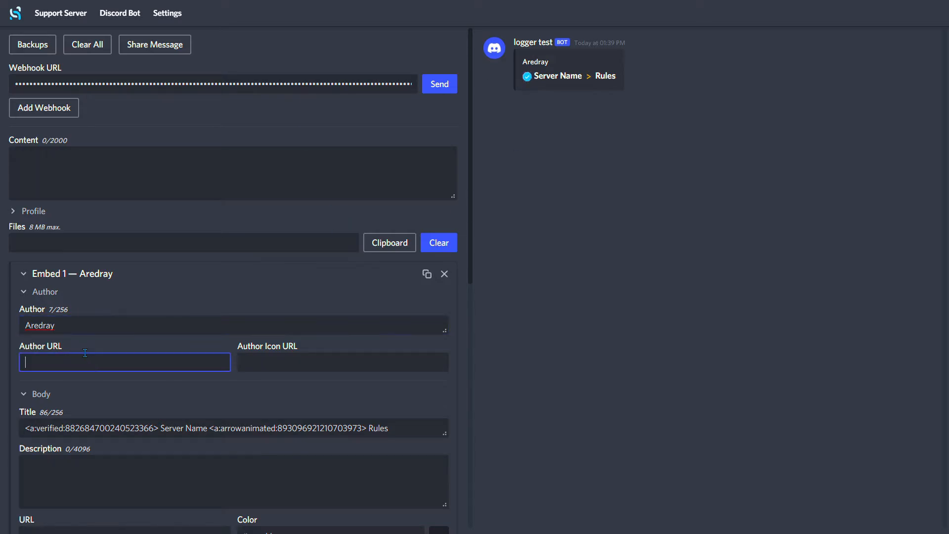
key(ctrl+v)
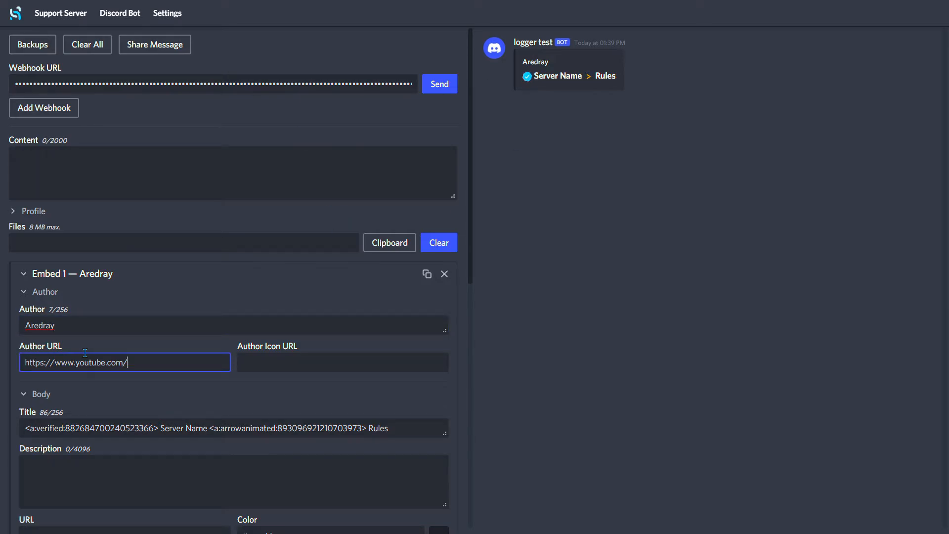
click(536, 62)
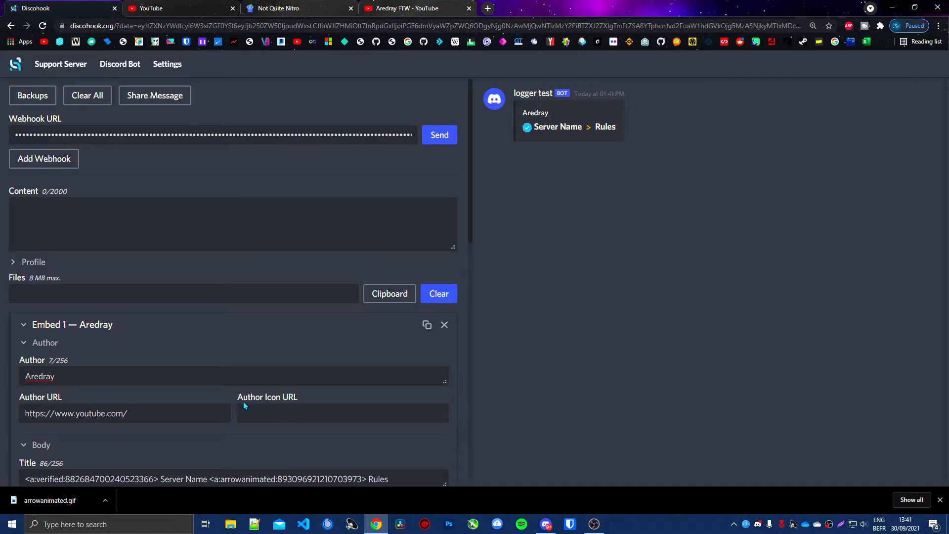
Step: Copy the image address of the YouTube account's profile picture and paste it as the embed's Author Icon URL
triple_click(243, 400)
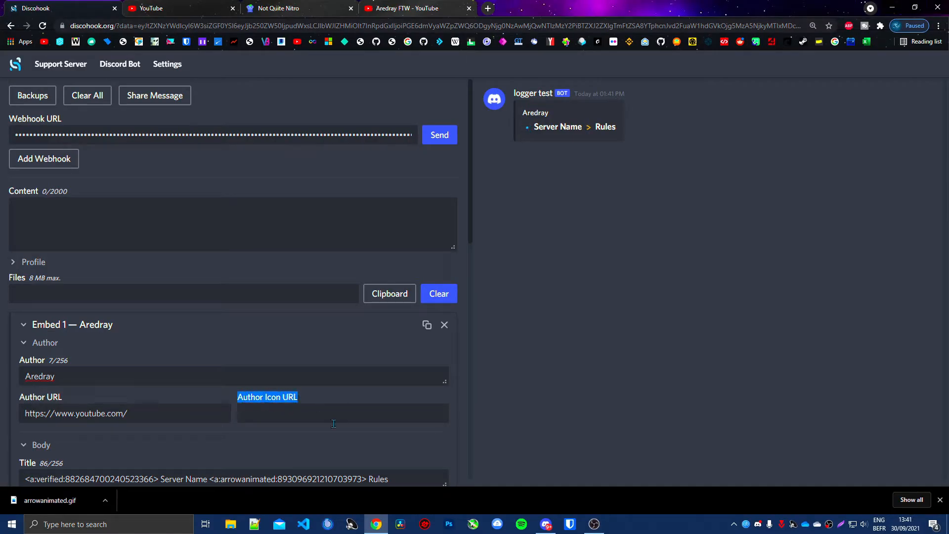
click(370, 5)
click(911, 69)
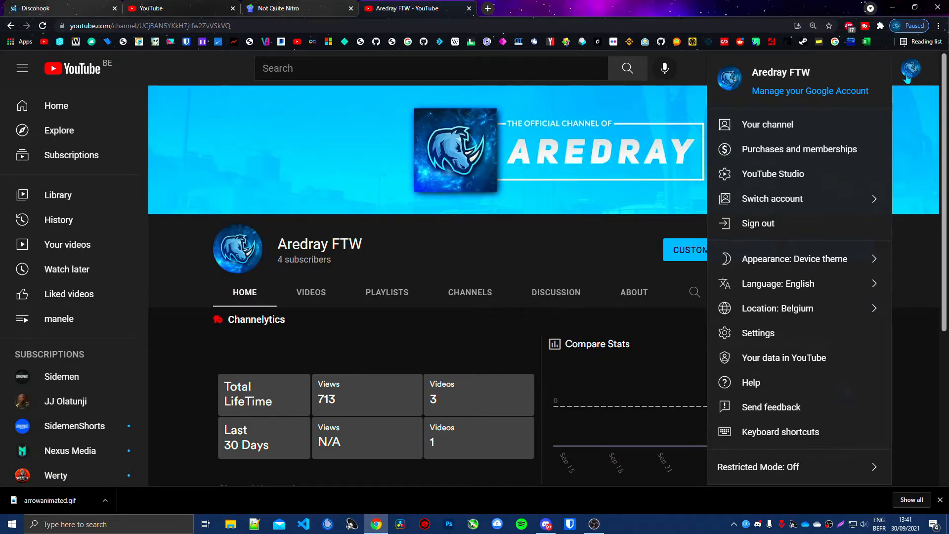
right_click(736, 81)
click(777, 121)
click(36, 8)
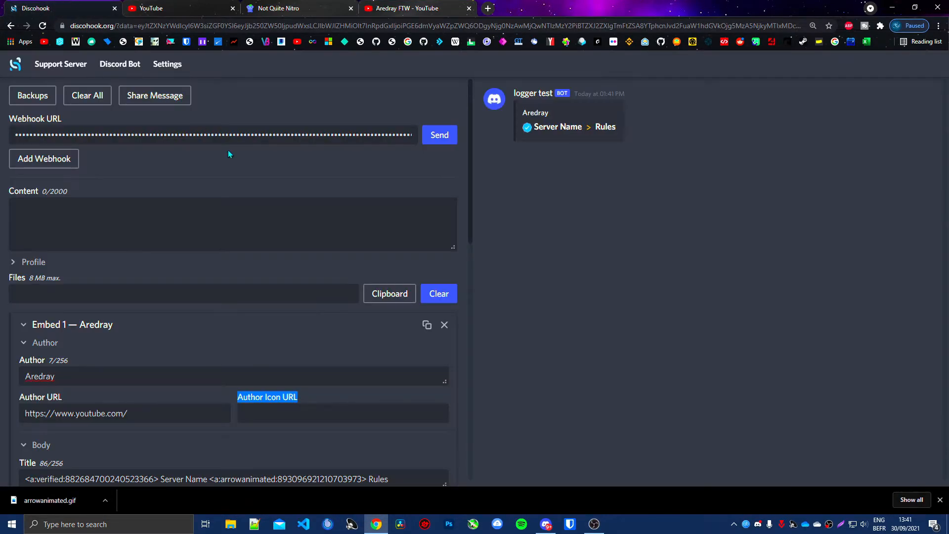
click(243, 413)
key(ctrl+v)
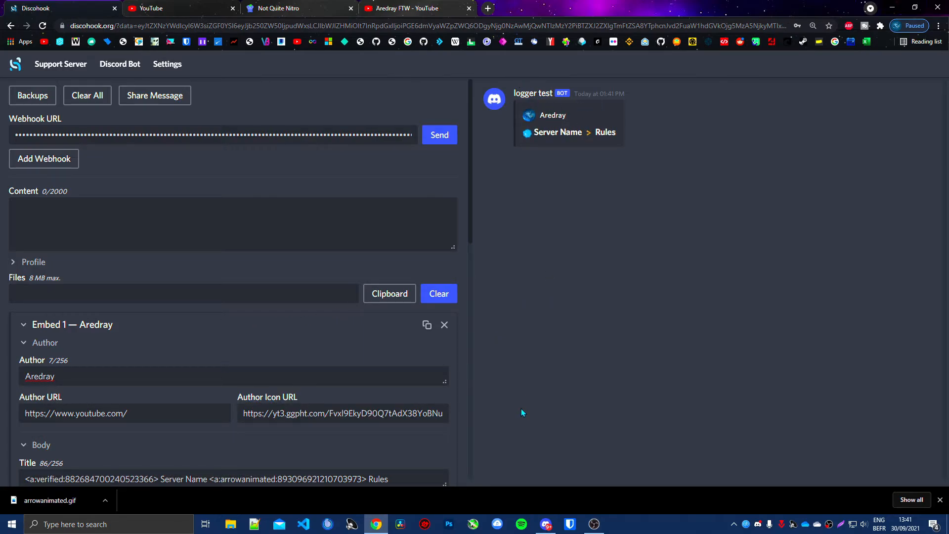
Step: Look up the heading syntax in the Markdown Cheat Sheet and enter "## hello" as the embed description
click(132, 349)
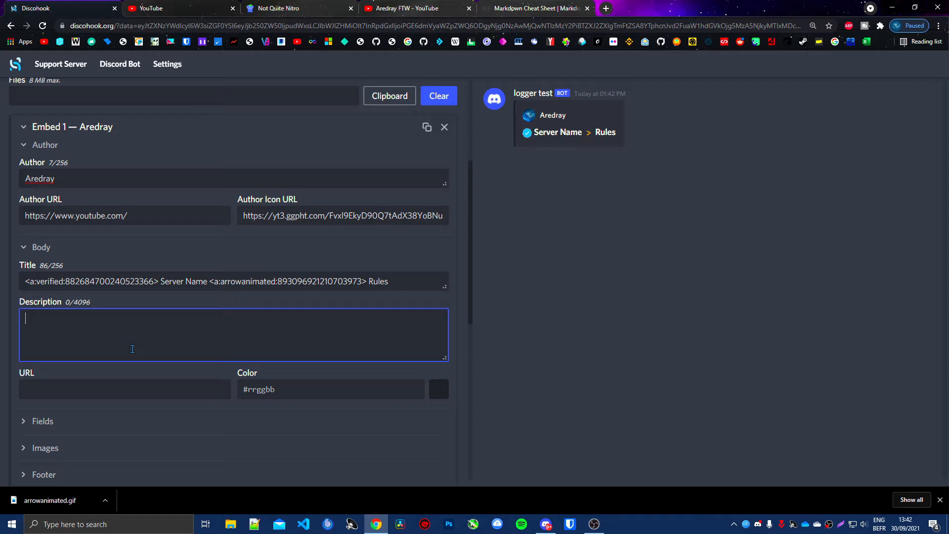
click(537, 8)
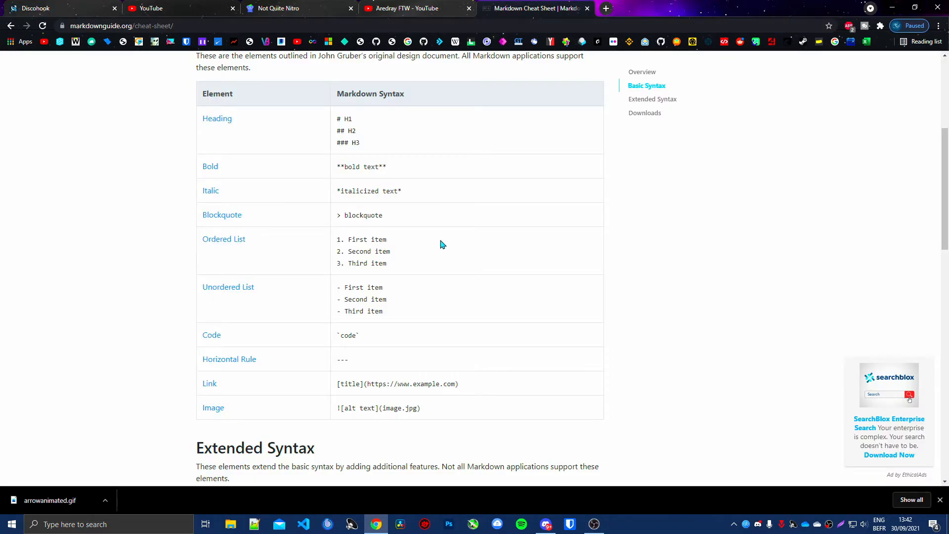
drag(315, 124, 202, 119)
click(275, 115)
mouse_move(337, 118)
mouse_down()
mouse_move(352, 144)
mouse_move(372, 148)
mouse_move(339, 137)
mouse_up()
click(353, 144)
click(41, 6)
text(## hello)
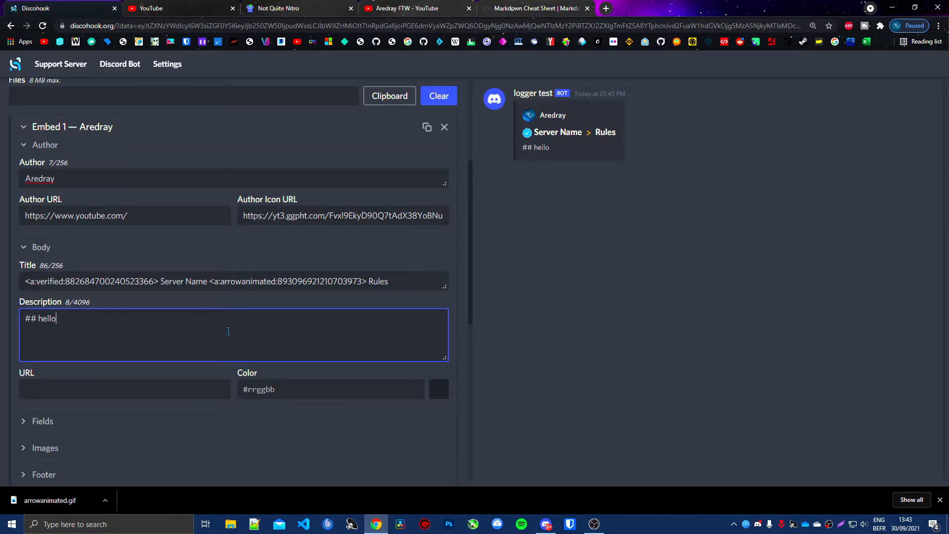
Step: Look up the bold syntax in the cheat sheet and replace the description's heading marks with ** around "hello"
click(500, 6)
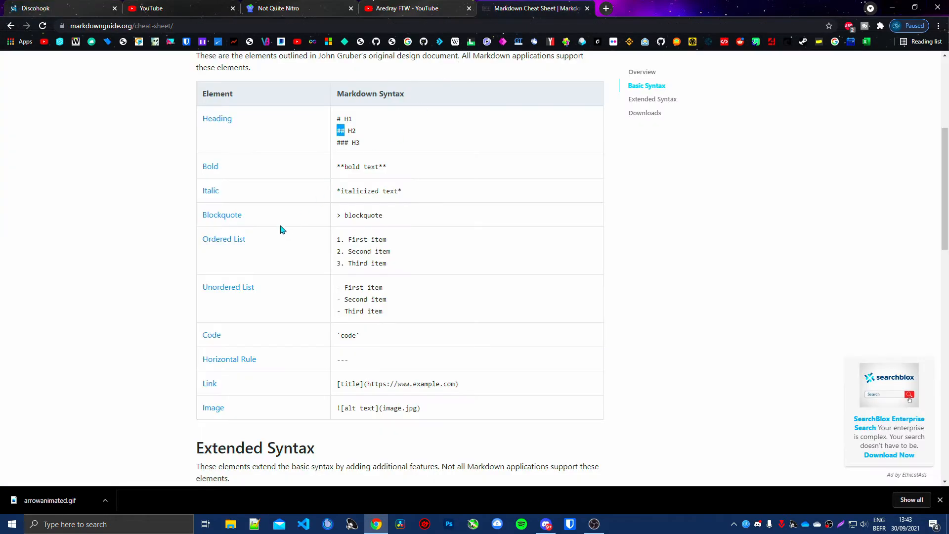
drag(345, 165, 337, 165)
click(13, 6)
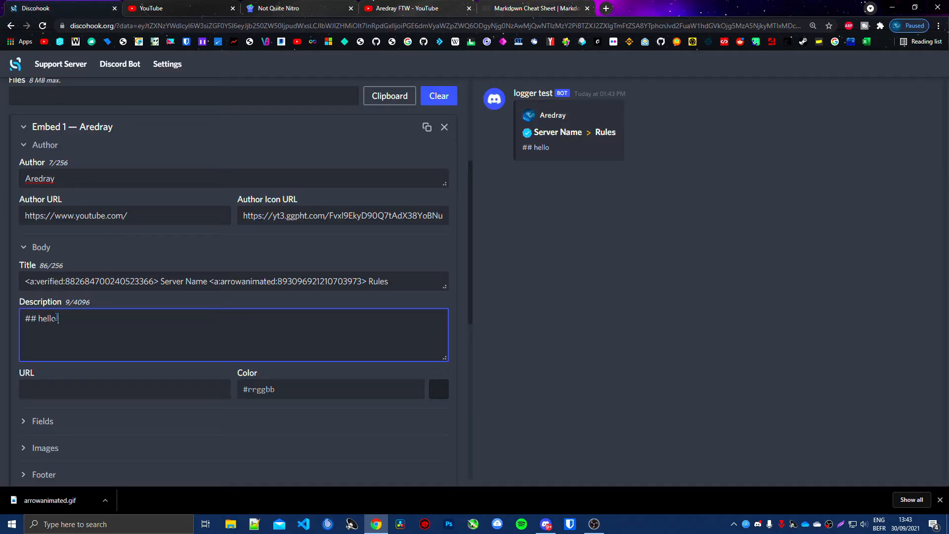
drag(39, 319, 26, 318)
text(**)
click(170, 337)
text(**)
click(518, 147)
Step: Look up the blockquote syntax in the cheat sheet and replace the description's bold marks with a leading ">"
click(500, 7)
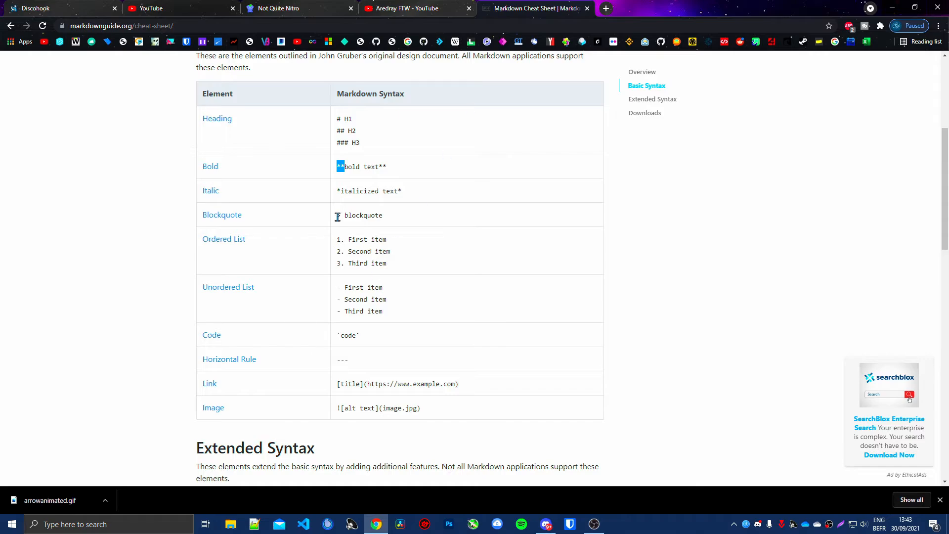
drag(342, 215, 336, 216)
click(62, 6)
click(56, 319)
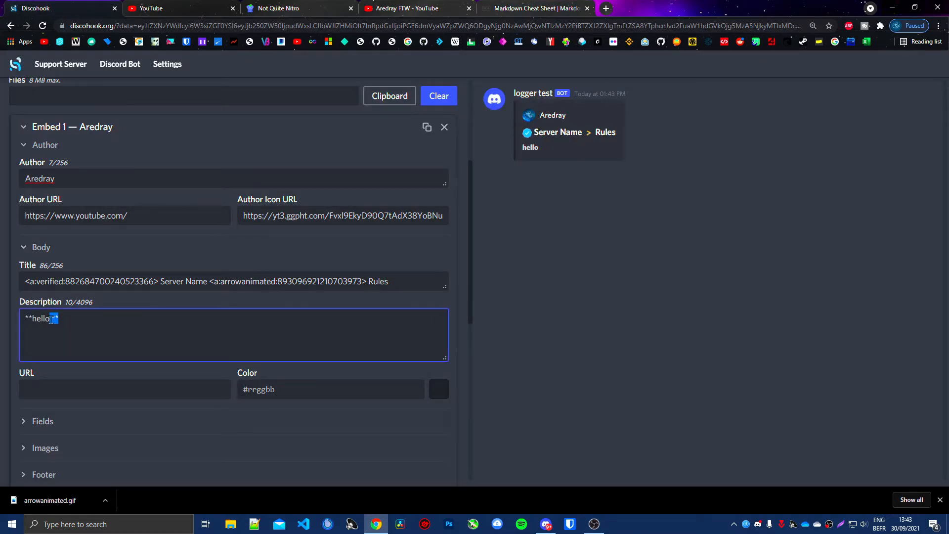
key(BackSpace)
key(BackSpace)
key(BackSpace)
drag(33, 320, 25, 313)
text(>)
Step: Look up the code syntax in the cheat sheet and change the embed description to `hello`
click(535, 8)
drag(341, 337, 333, 330)
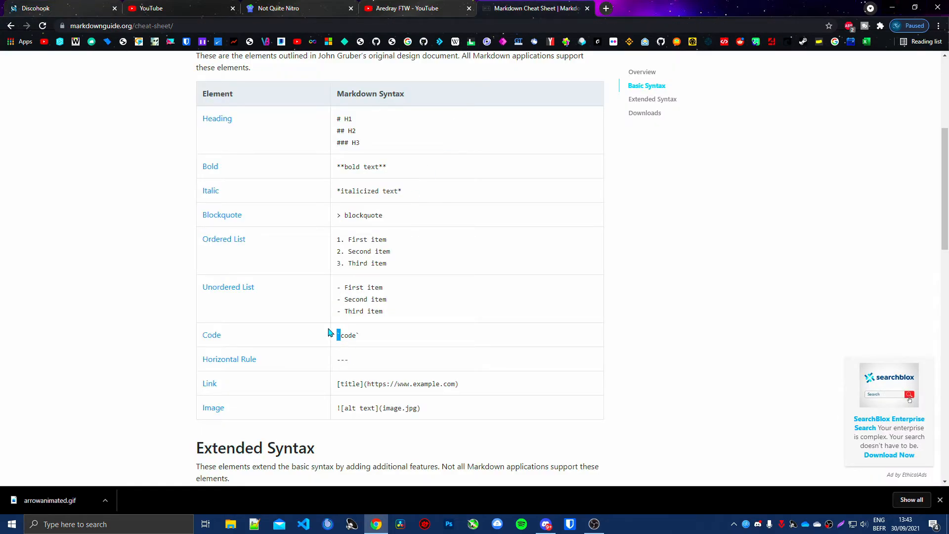
click(74, 2)
drag(32, 319, 7, 324)
text(`)
click(182, 340)
text(`)
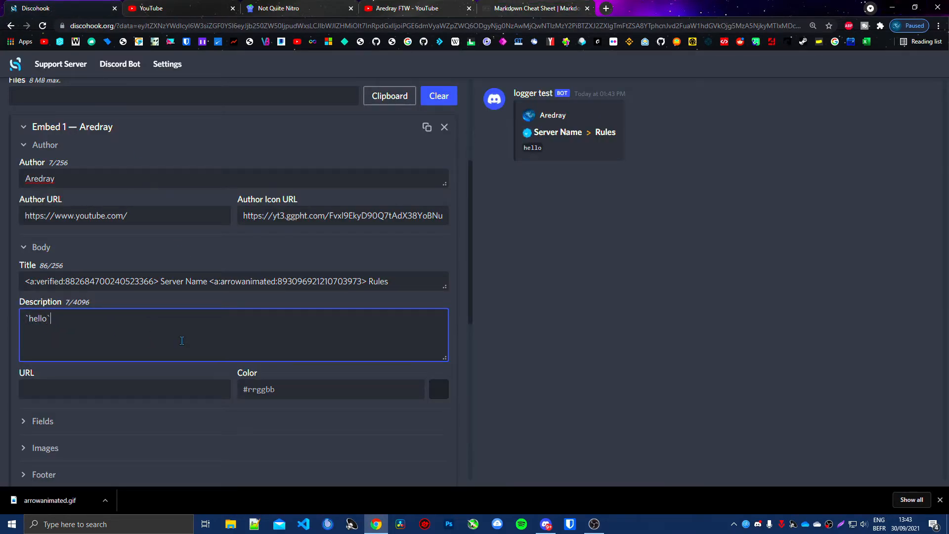
Step: Try the cheat sheet's horizontal rule syntax "---" as the embed description in place of `hello`, and undo it
click(548, 6)
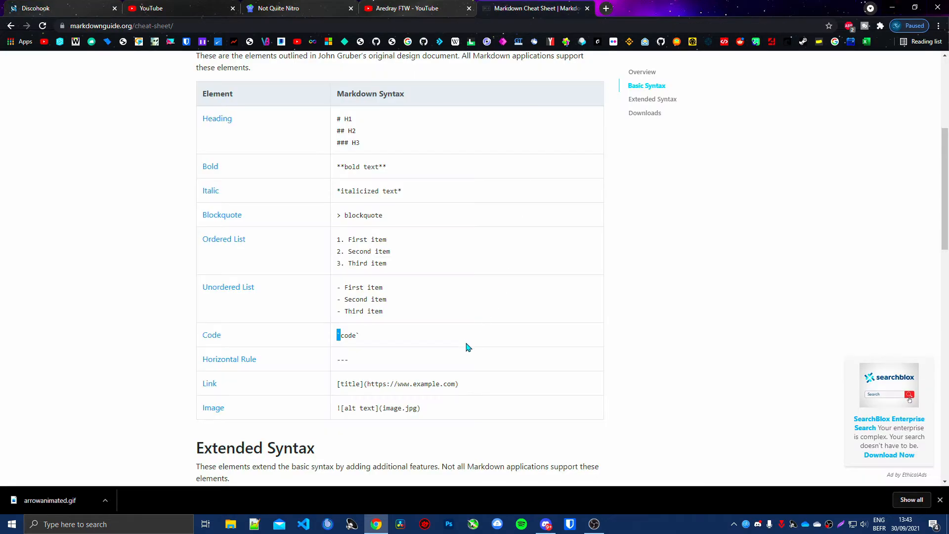
scroll(466, 346, down, 2)
drag(370, 263, 337, 261)
click(42, 6)
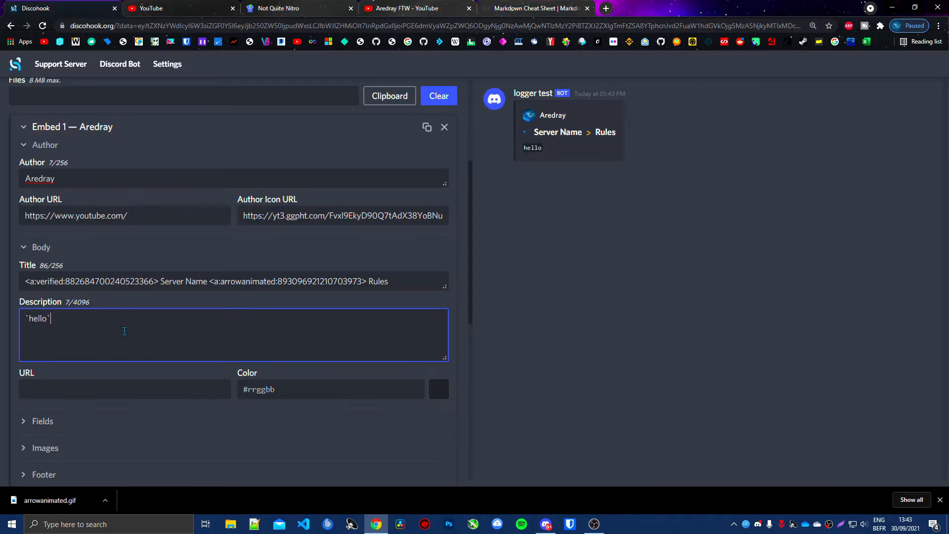
key(ctrl+a)
key(ctrl+v)
key(ctrl+z)
Step: Try the cheat sheet's table syntax as the embed description, undo it, and look through the remaining extended syntax
click(524, 7)
scroll(349, 407, down, 2)
click(42, 6)
key(ctrl+a)
key(ctrl+v)
key(ctrl+z)
click(524, 7)
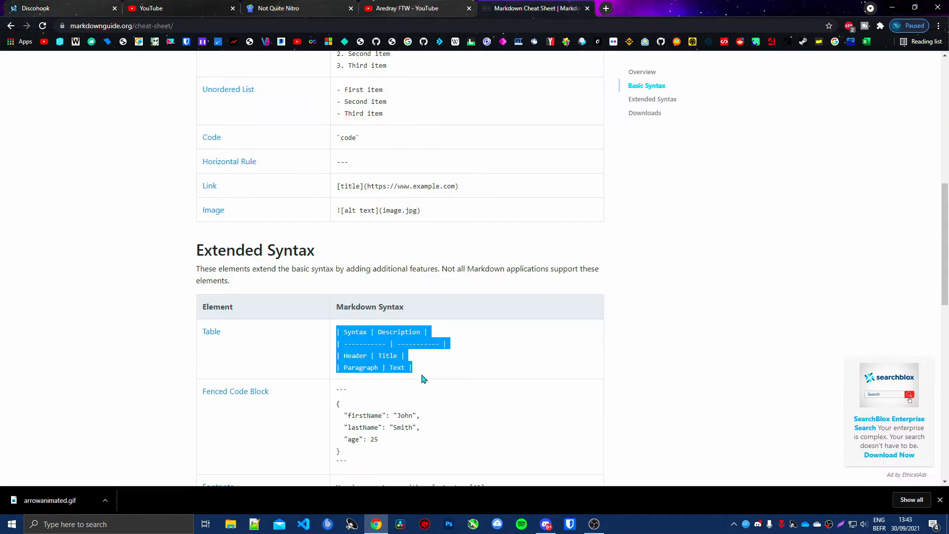
scroll(423, 378, down, 3)
click(63, 4)
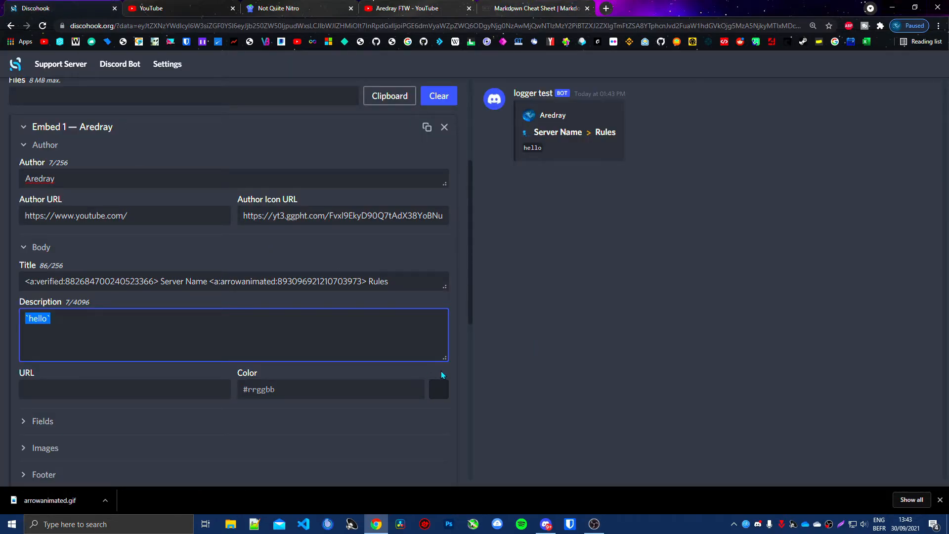
Step: Open the embed's image settings and search Google Images for "cat pictures" in a new tab
scroll(170, 410, down, 3)
click(45, 300)
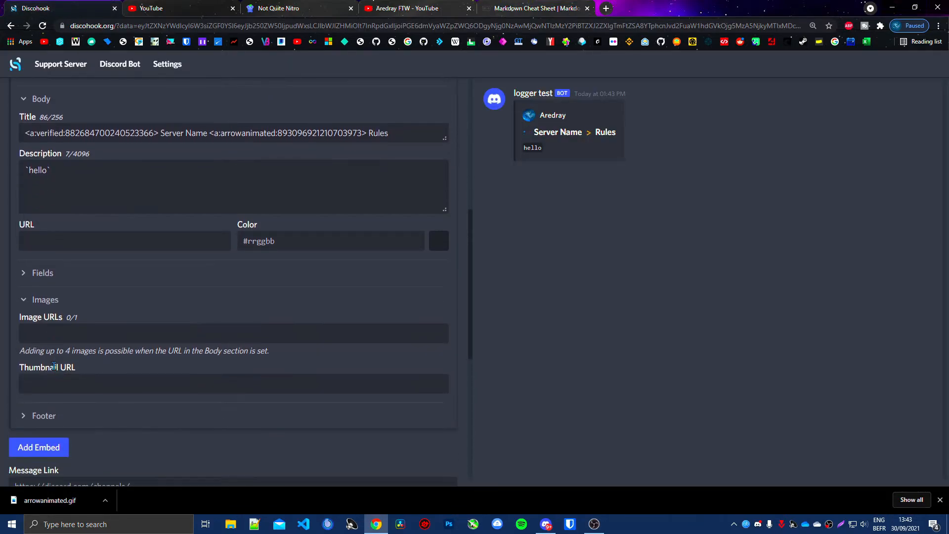
click(56, 332)
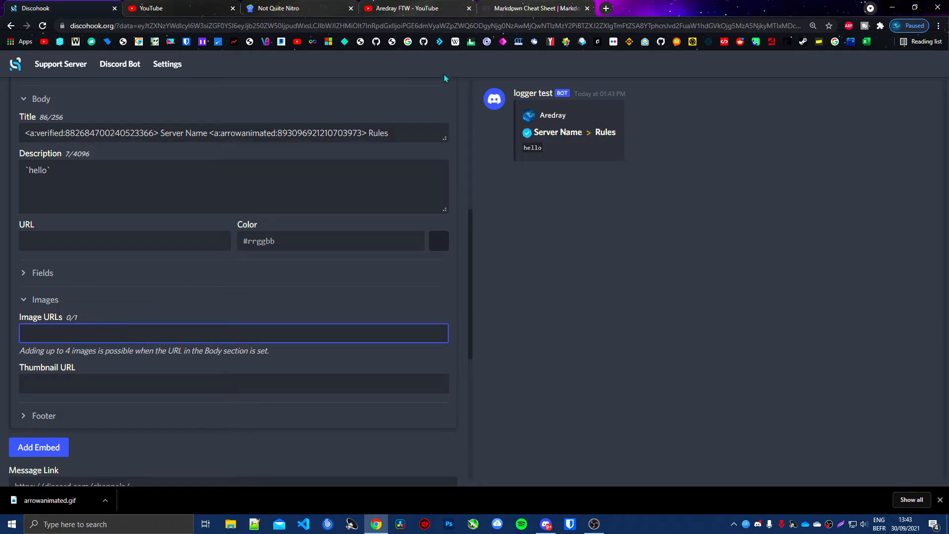
click(606, 8)
text(cat )
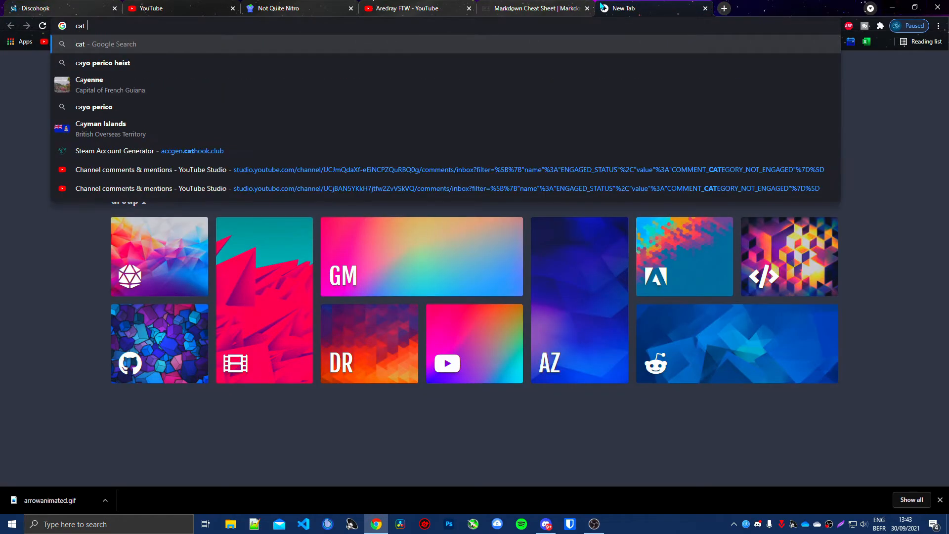
text(picture)
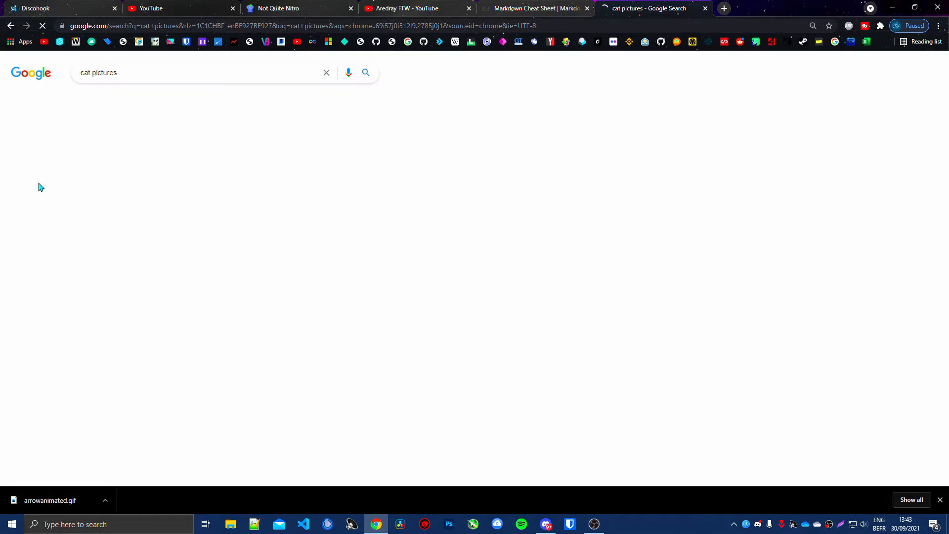
click(122, 98)
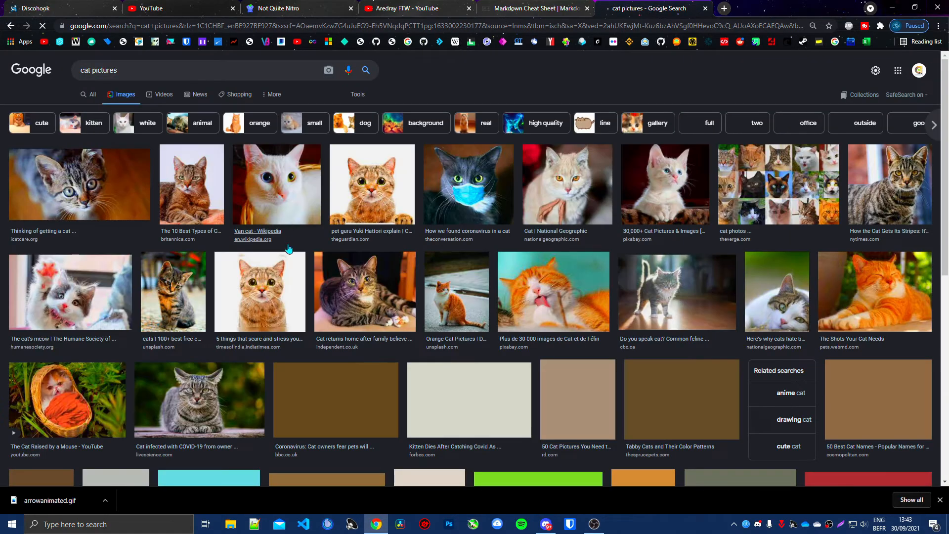
Step: Copy the image address of the cat wearing a blue mask and enter it as the embed's image URL
scroll(468, 185, down, 1)
click(467, 173)
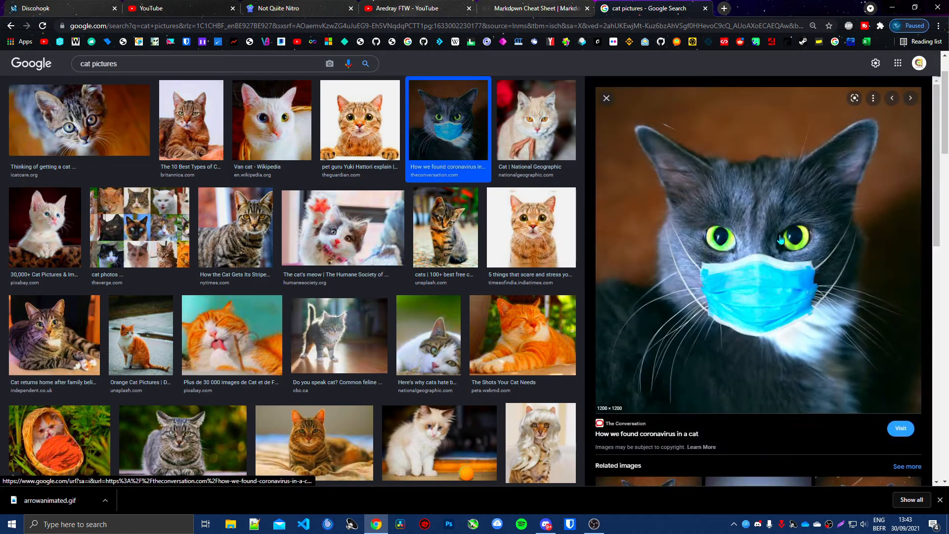
right_click(778, 236)
key(Escape)
right_click(726, 243)
click(770, 369)
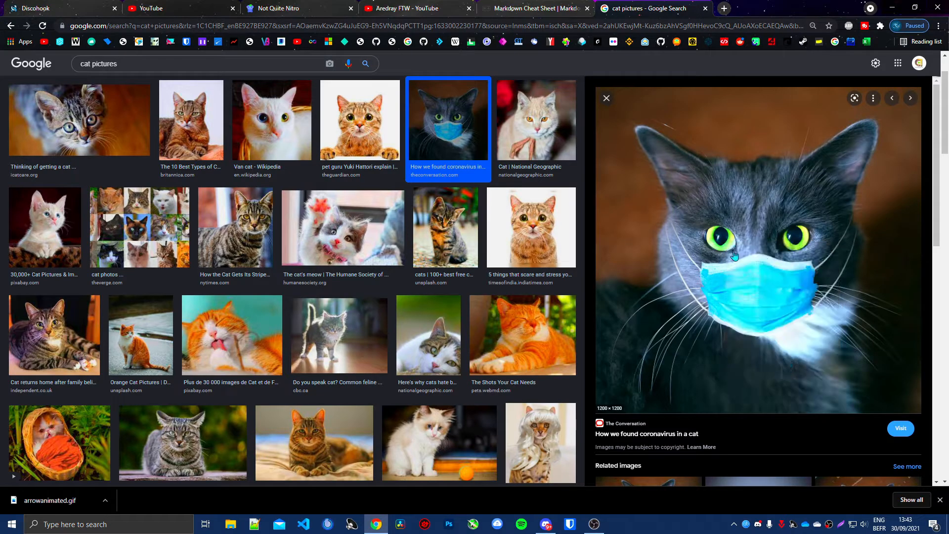
key(ctrl+w)
key(ctrl+v)
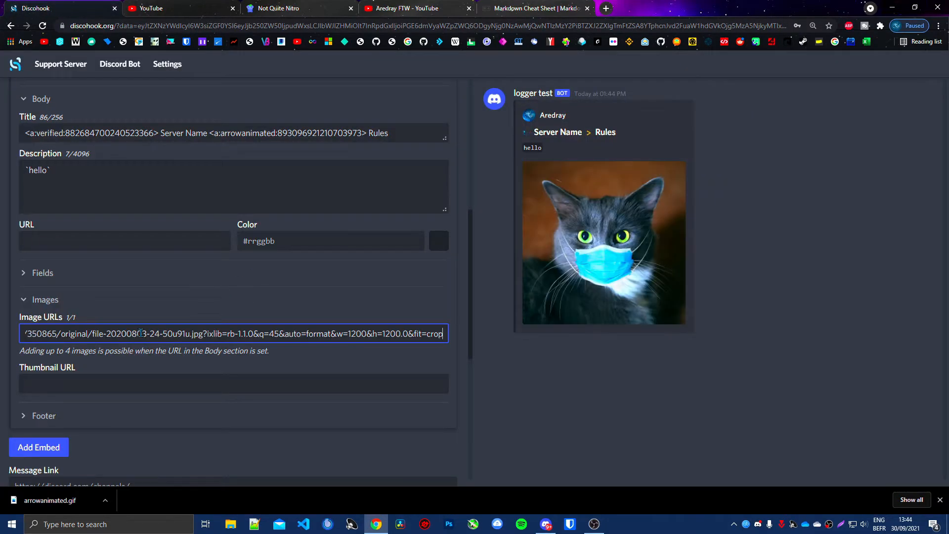
Step: Check the thumbnail example in Discord's downloads channel and set the embed's Thumbnail URL to the same cat image address
key(Tab)
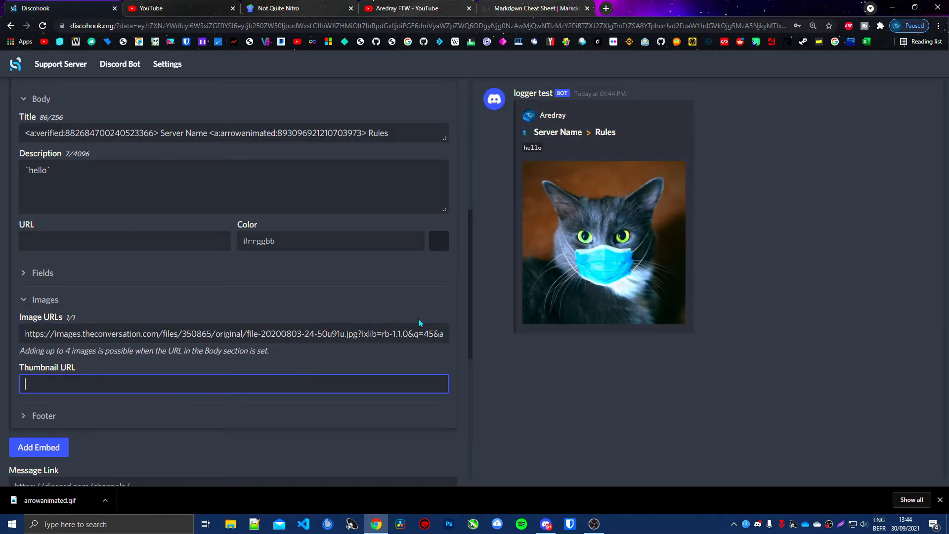
click(547, 527)
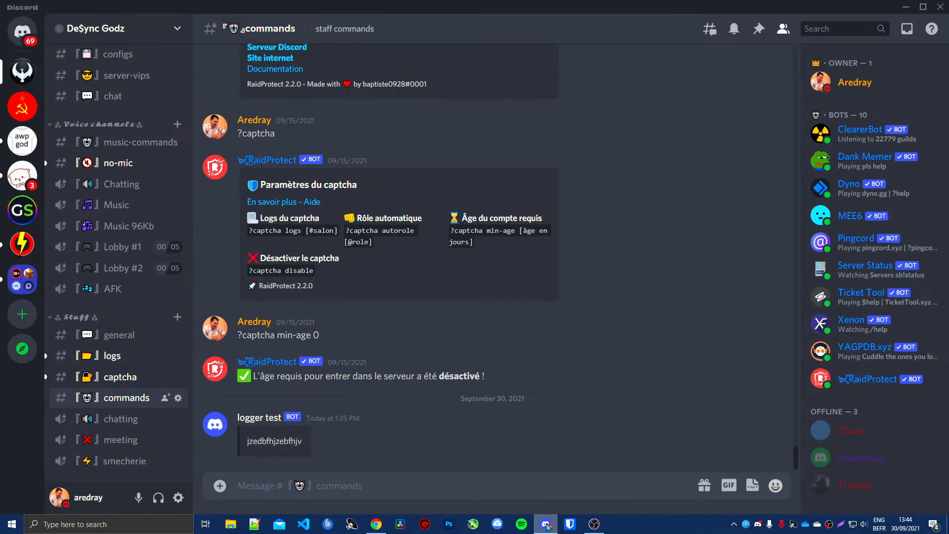
scroll(123, 168, up, 10)
click(124, 164)
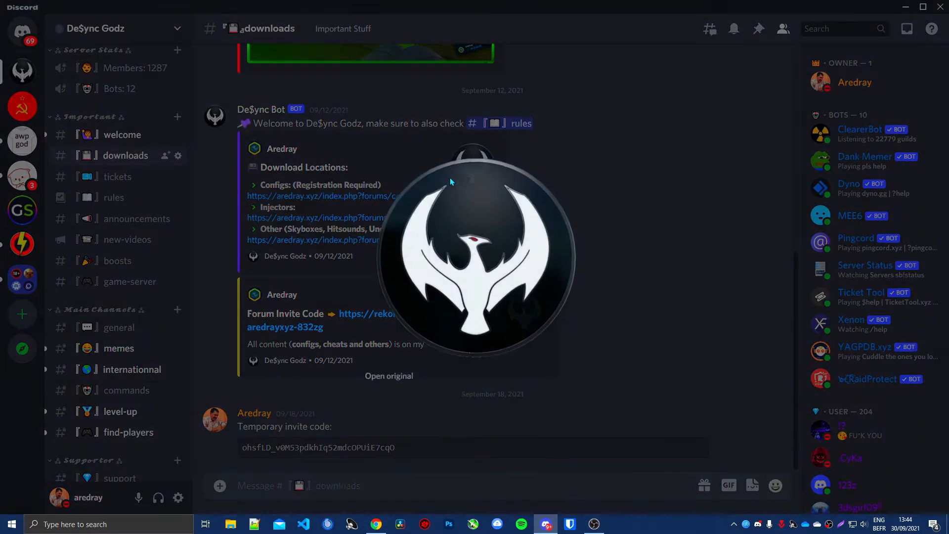
click(469, 165)
click(694, 132)
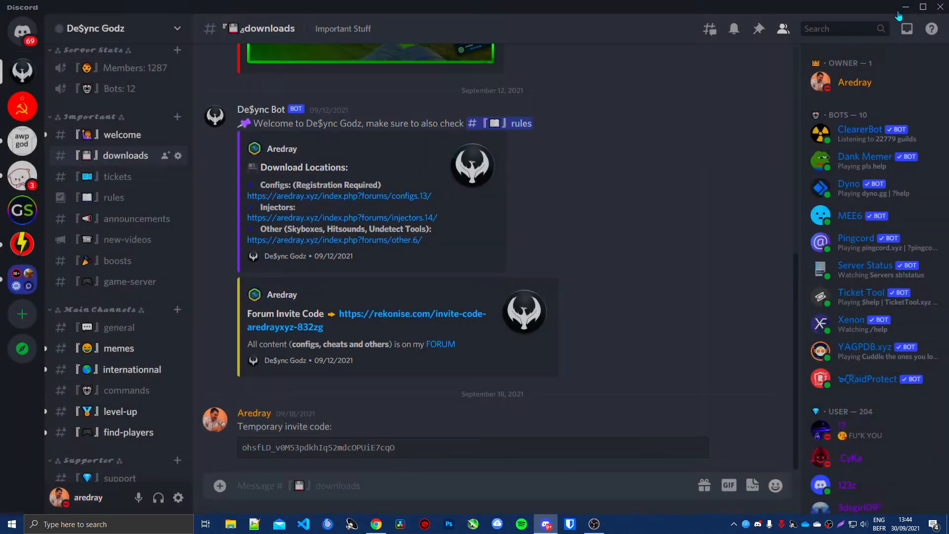
click(906, 7)
key(ctrl+v)
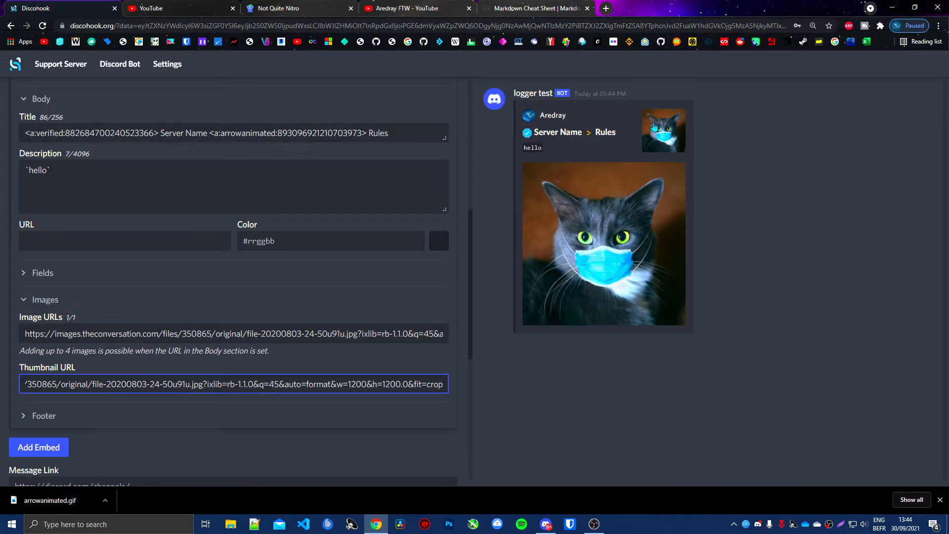
scroll(30, 370, down, 1)
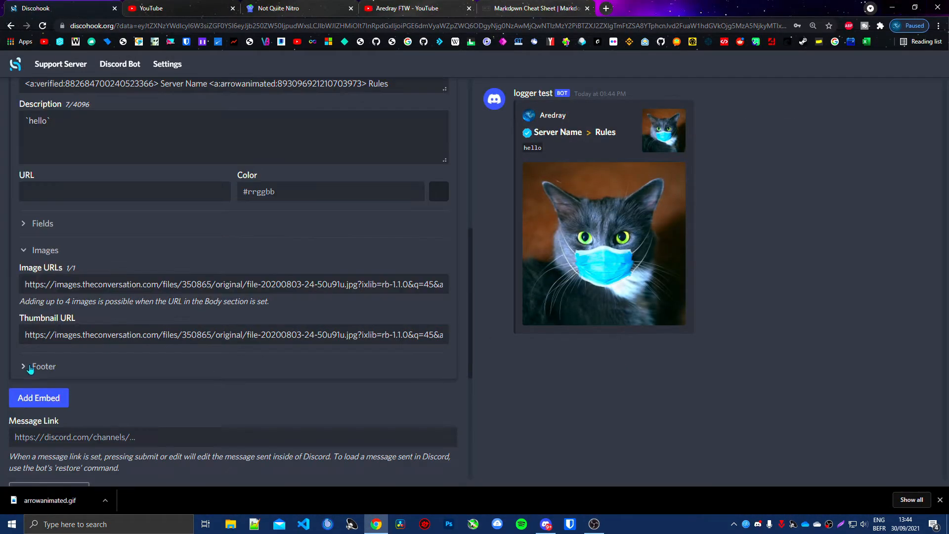
click(43, 366)
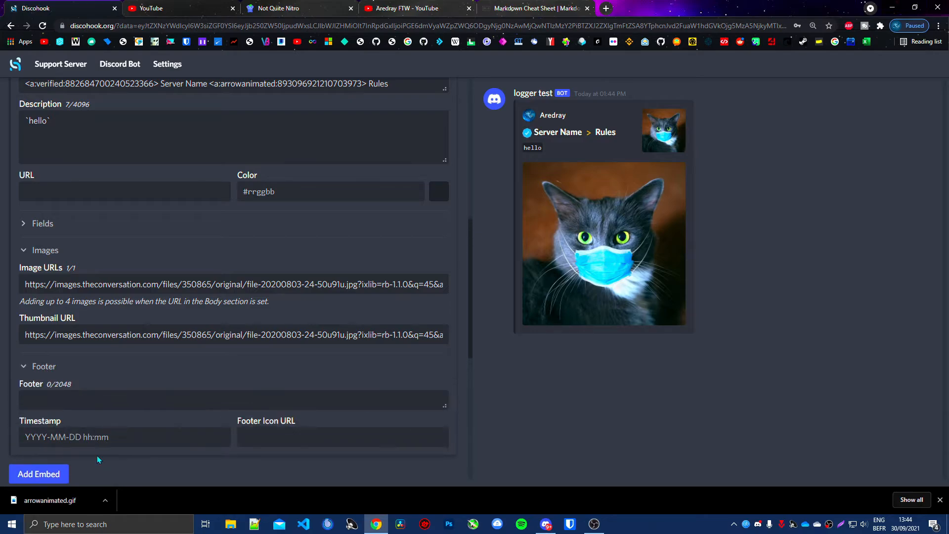
click(57, 401)
text(hello world)
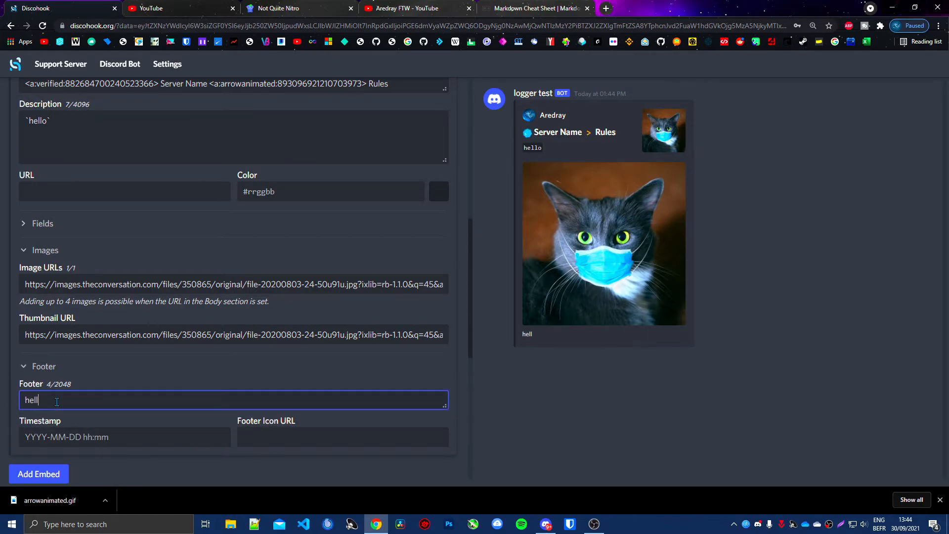
click(91, 433)
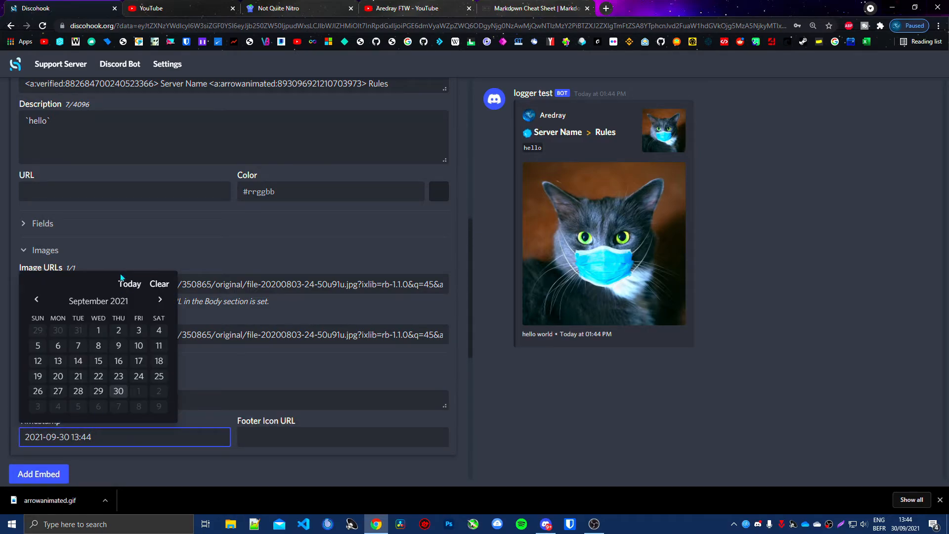
click(120, 289)
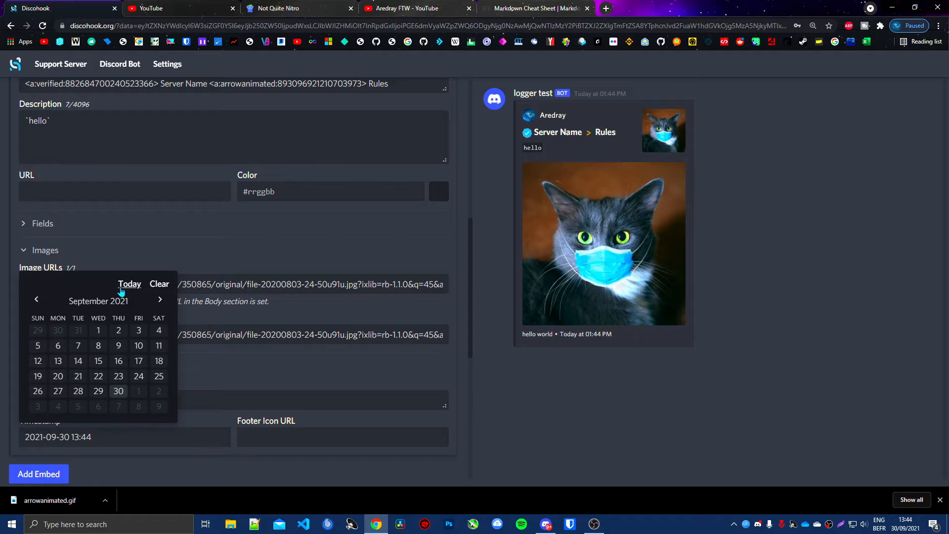
click(391, 214)
Step: Set the Footer Icon URL to the copied cat image address
click(300, 437)
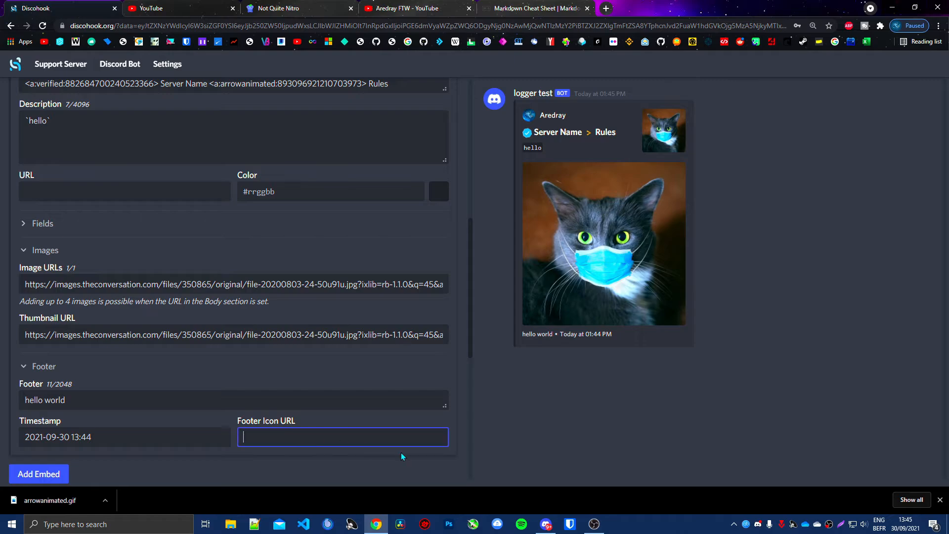
key(ctrl+v)
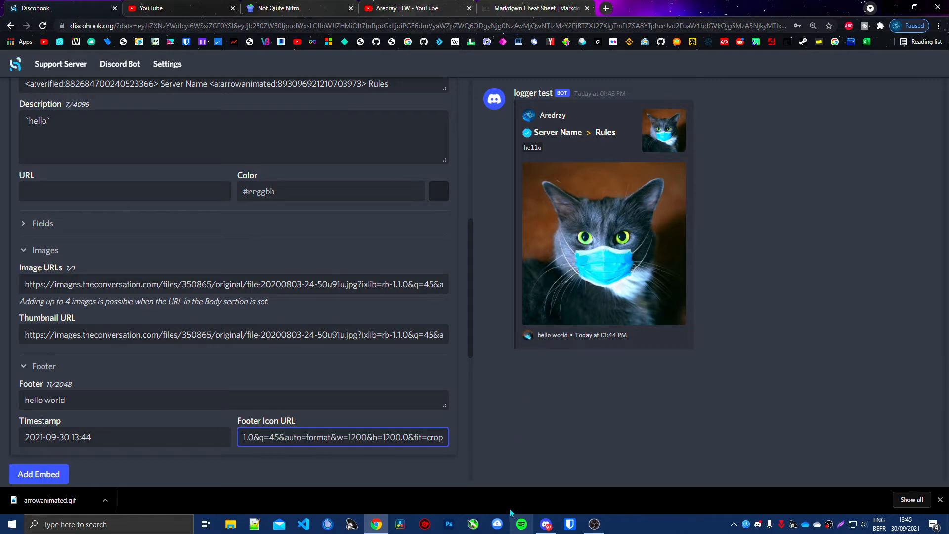
click(501, 484)
Step: Set the embed's colour to red, #e21b1b, with the colour picker
scroll(171, 408, up, 3)
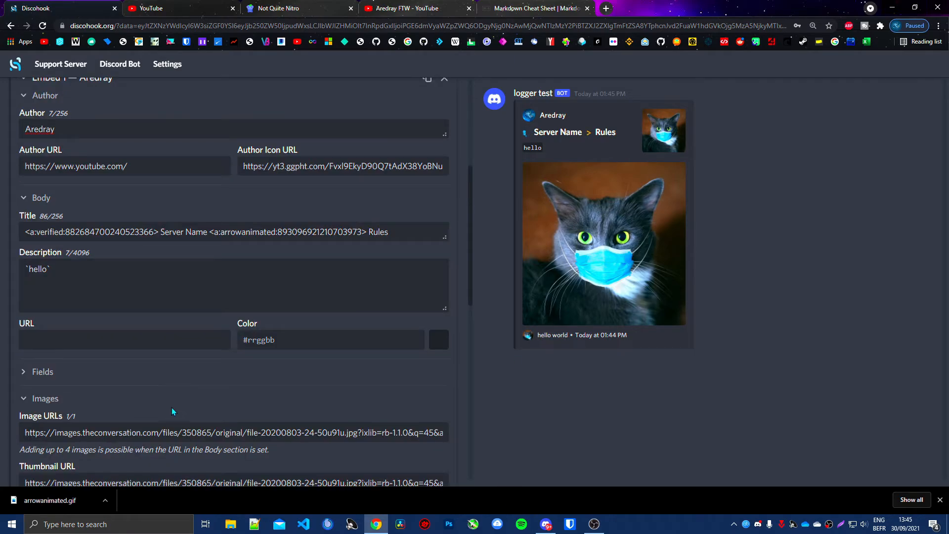
click(432, 345)
drag(379, 387, 378, 393)
mouse_move(358, 367)
mouse_down()
mouse_move(326, 395)
mouse_move(351, 372)
mouse_up()
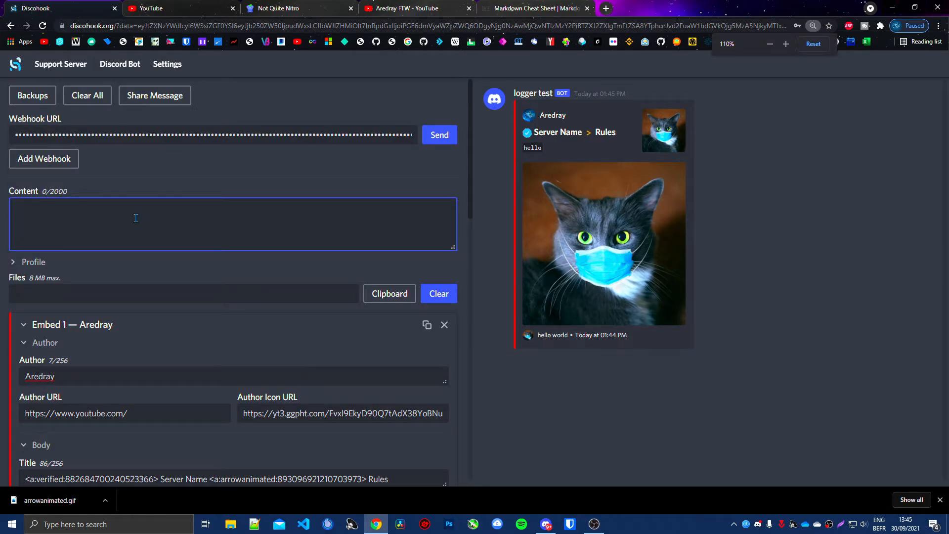
Step: Enter two lines of sample message content above the embed: "kl,fzekl,fe" and "n,klfznleflkzen"
text(kl,fzekl,fe)
key(Return)
text(n,klfznleflkzen)
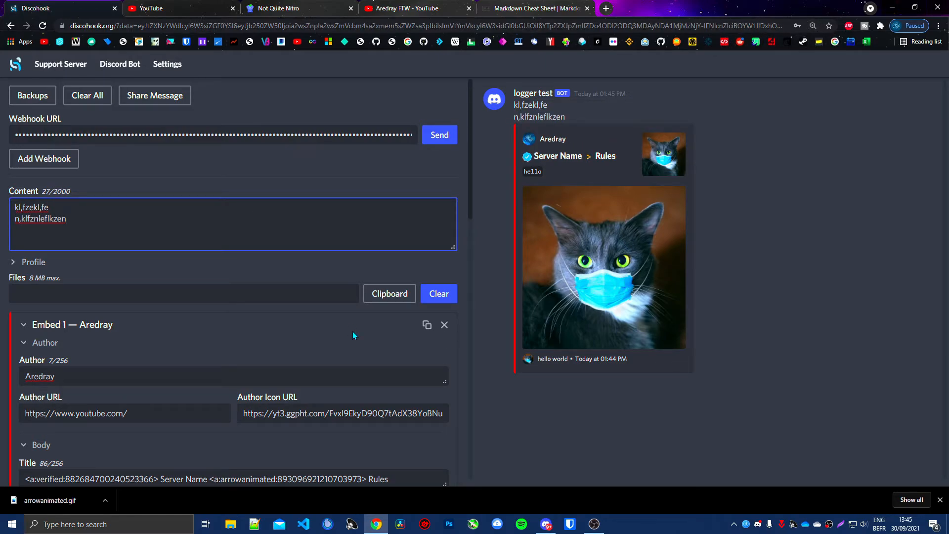
Step: Expand the embed's Fields section and look over the remaining message options below the footer
scroll(352, 331, down, 6)
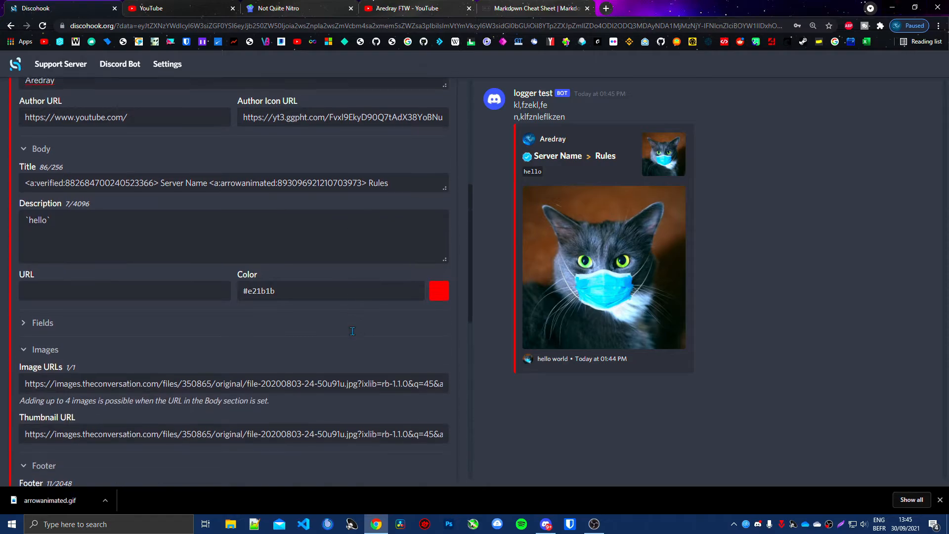
click(73, 321)
scroll(189, 327, up, 5)
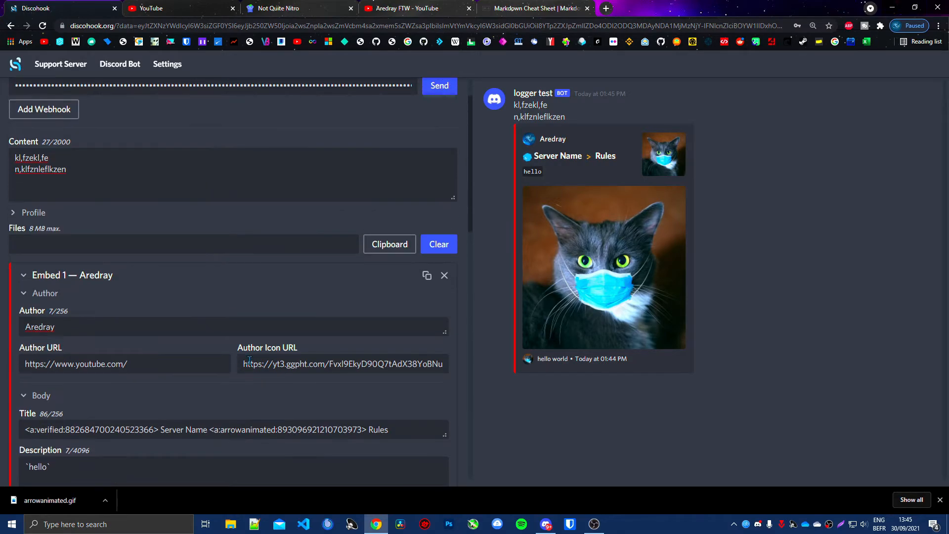
scroll(276, 281, down, 15)
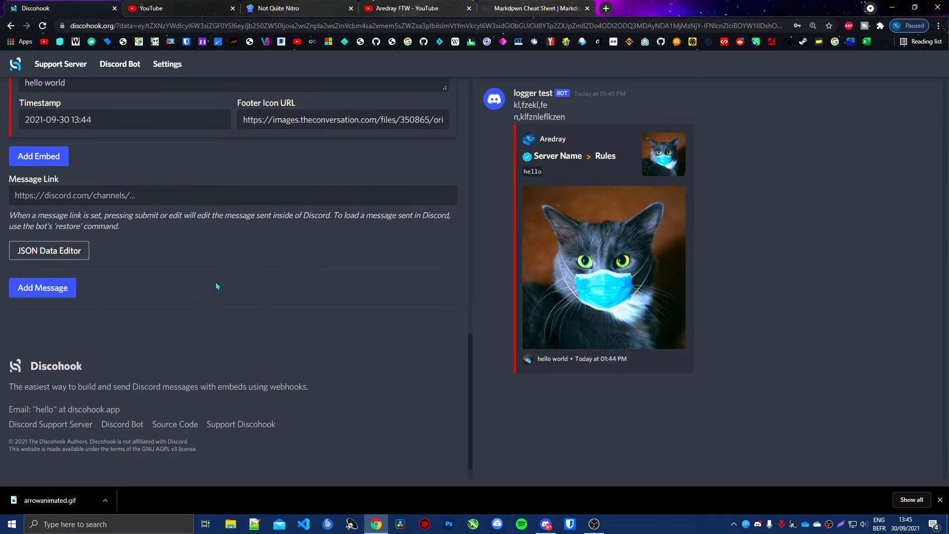
scroll(119, 256, up, 4)
Step: Copy the link of the De$ync Bot welcome message in Discord's downloads channel and paste it as the Message Link
click(77, 395)
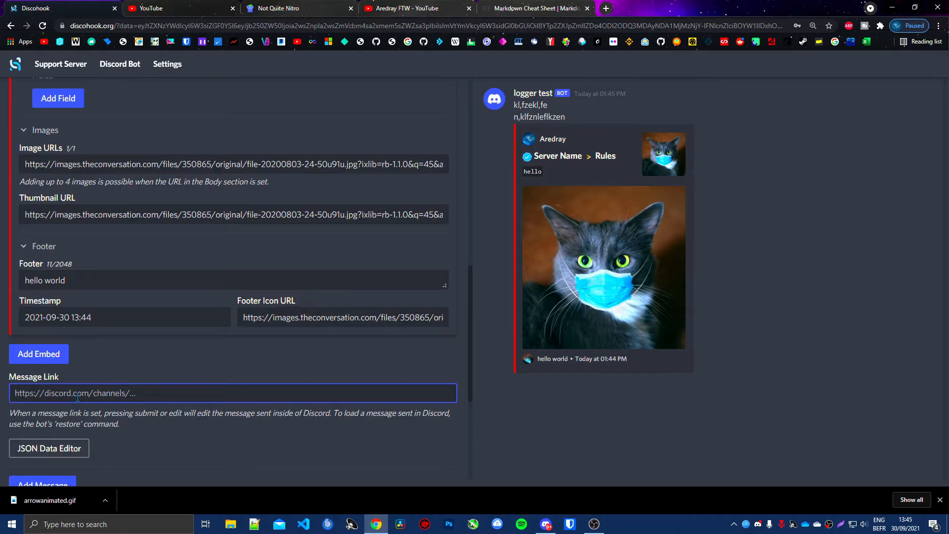
click(546, 525)
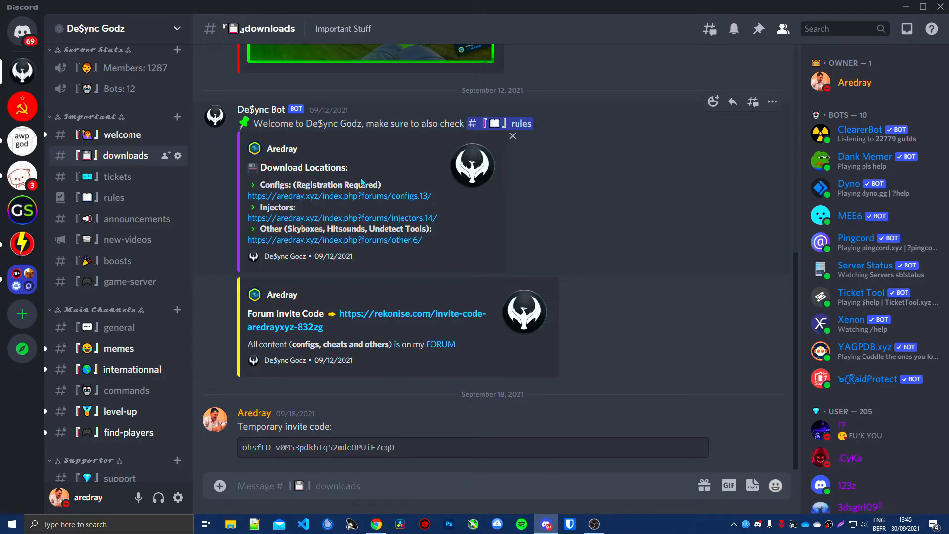
right_click(624, 243)
click(711, 402)
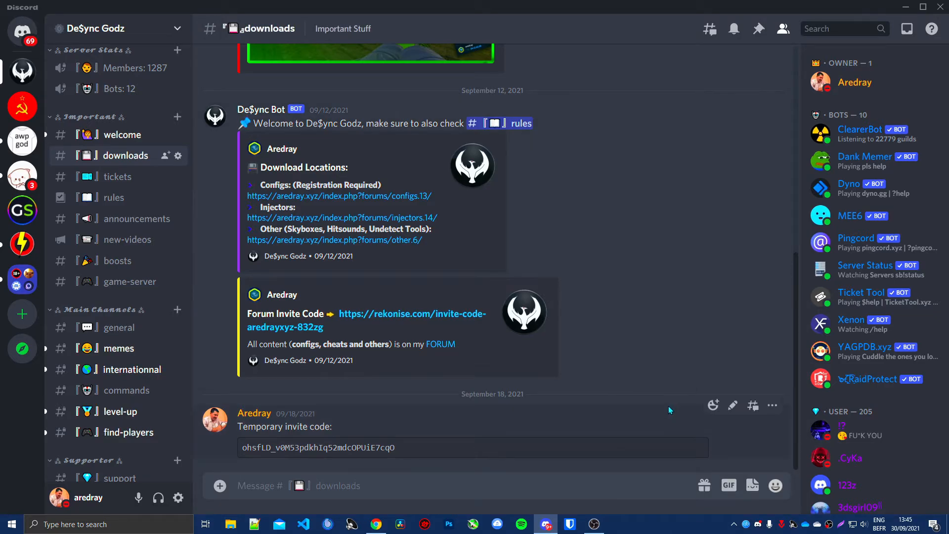
key(alt+Tab)
key(ctrl+v)
Step: Try to submit the edit to the linked message and switch to Discord to check it
scroll(295, 386, up, 15)
click(441, 134)
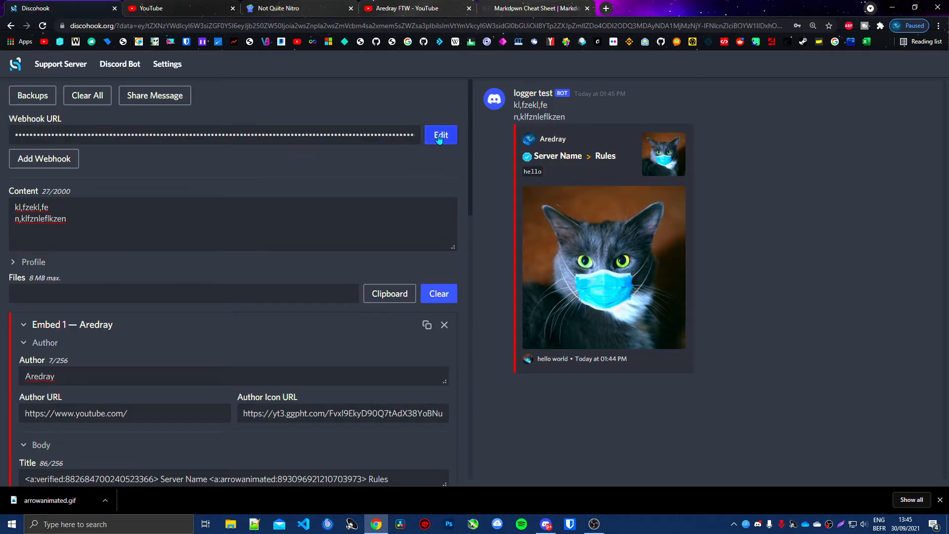
scroll(466, 336, down, 5)
key(alt+Tab)
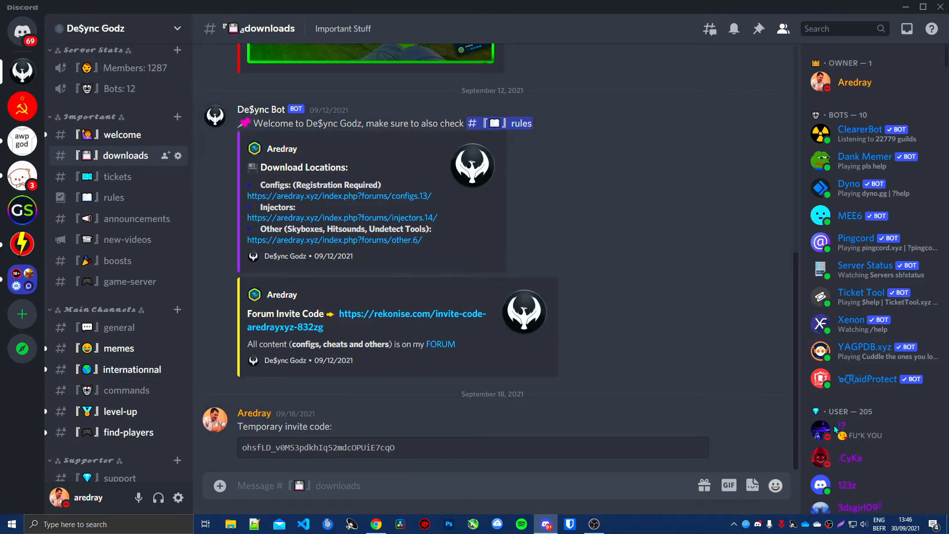
Step: Look over the bot's welcome message in Discord's downloads channel and return to Discohook
scroll(545, 453, up, 4)
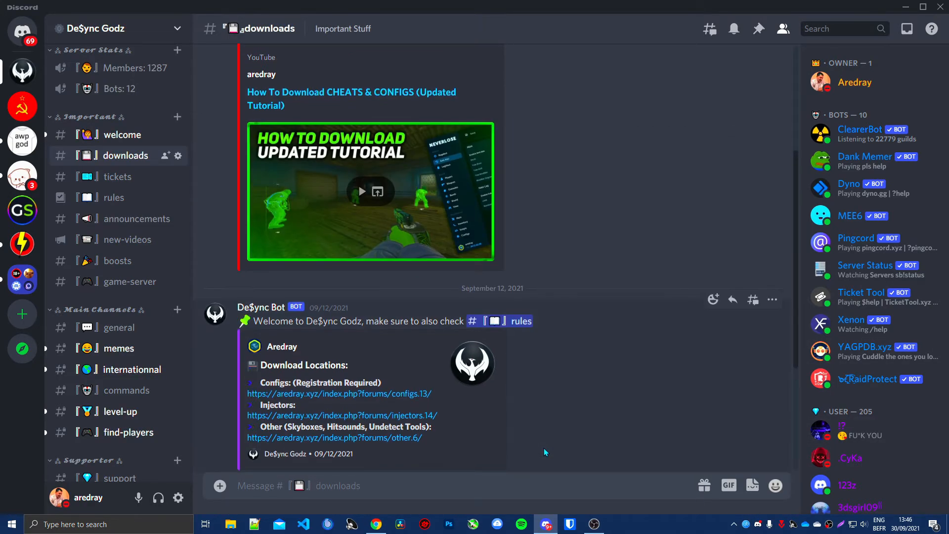
scroll(554, 439, down, 4)
key(alt+Tab)
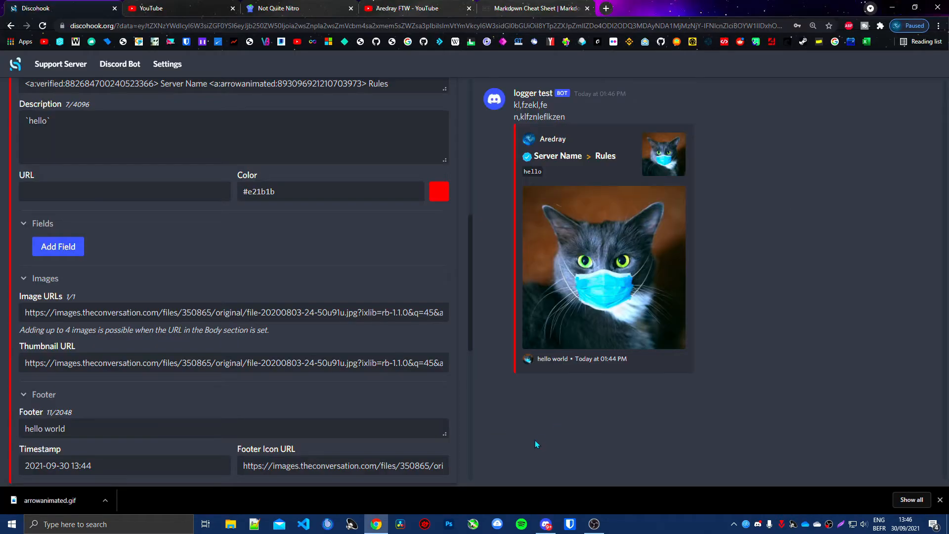
Step: Save the current message as a backup named "test"
scroll(251, 185, up, 8)
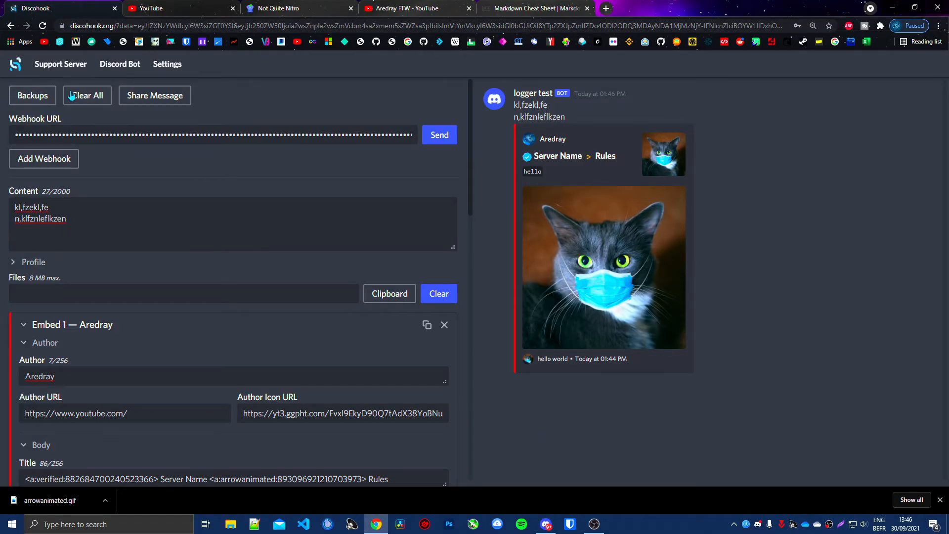
click(46, 101)
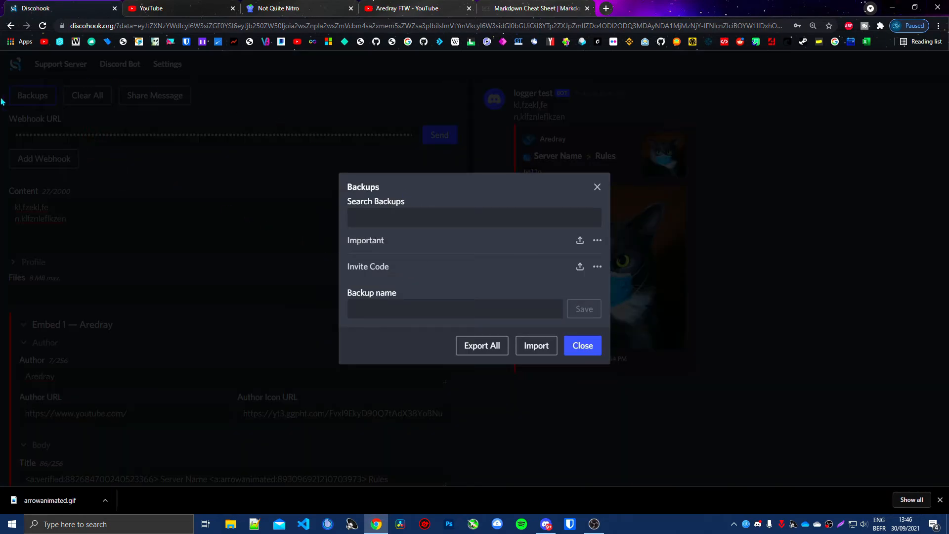
click(461, 310)
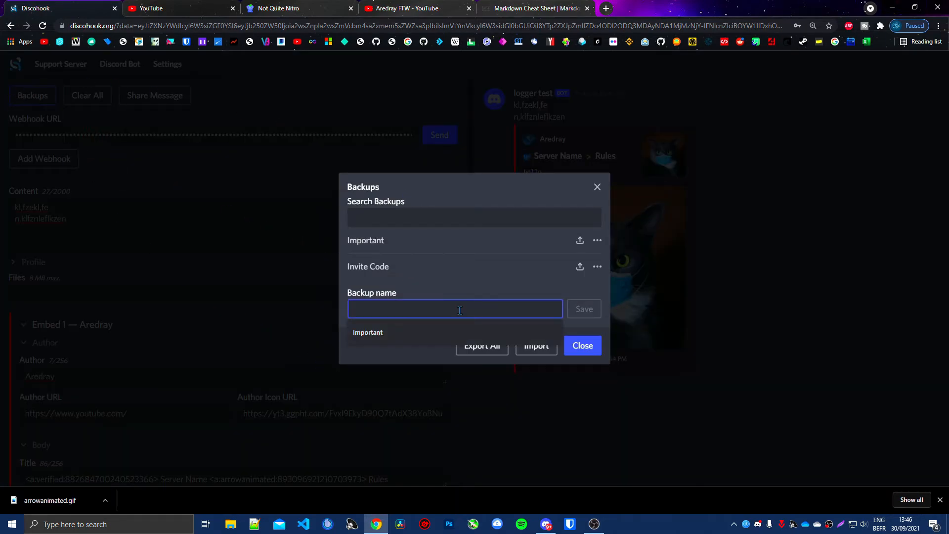
text(test)
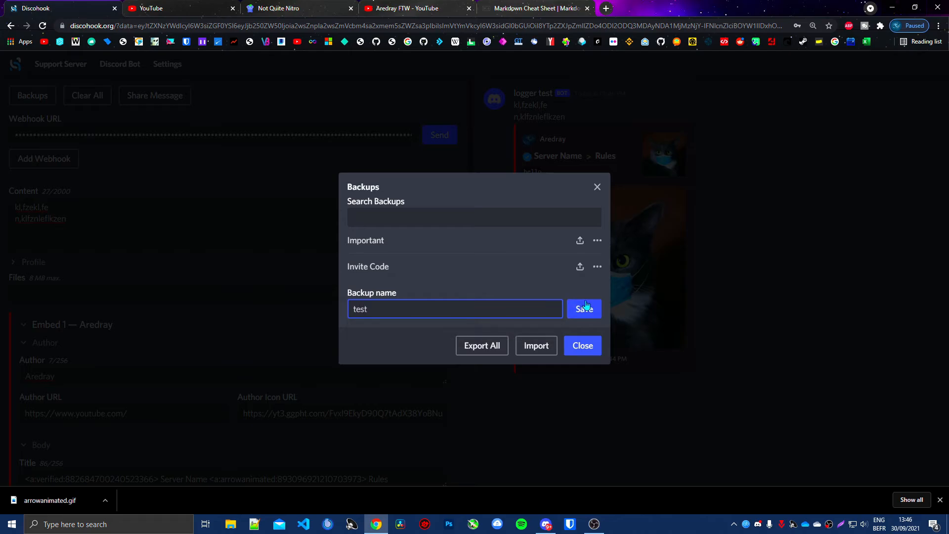
key(Return)
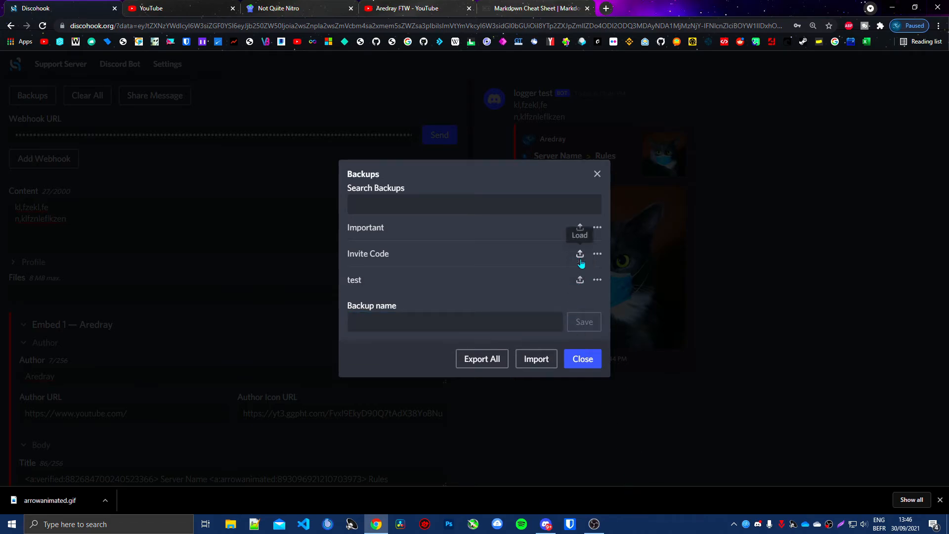
Step: Load the "Important" backup into the editor, and restore the message from the "test" backup
click(580, 227)
click(598, 174)
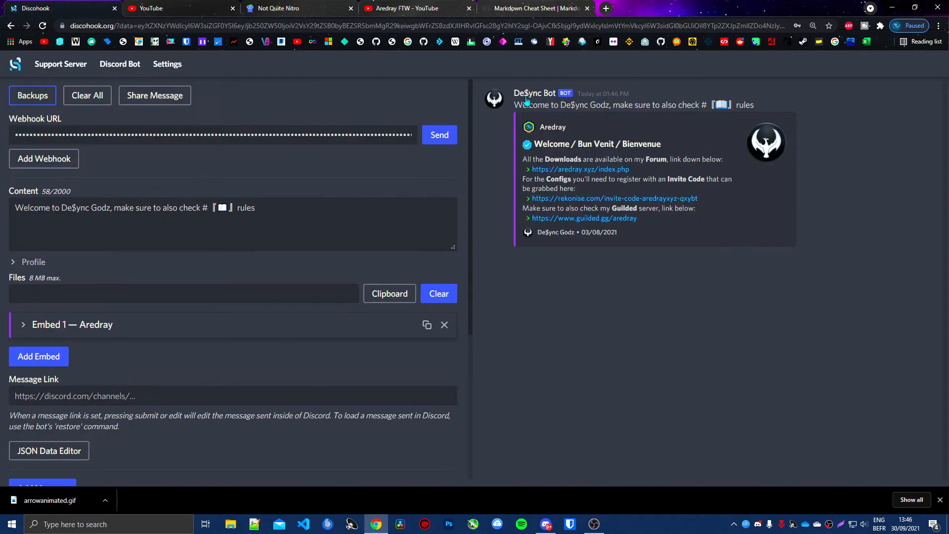
click(23, 104)
click(578, 277)
click(711, 461)
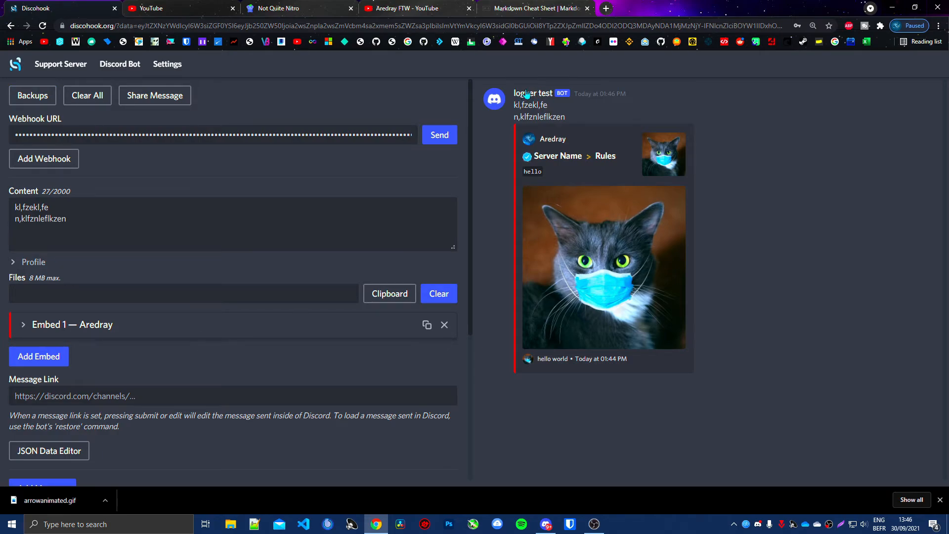
Step: Expand the message's Profile section and set the webhook username to "usernam"
click(45, 267)
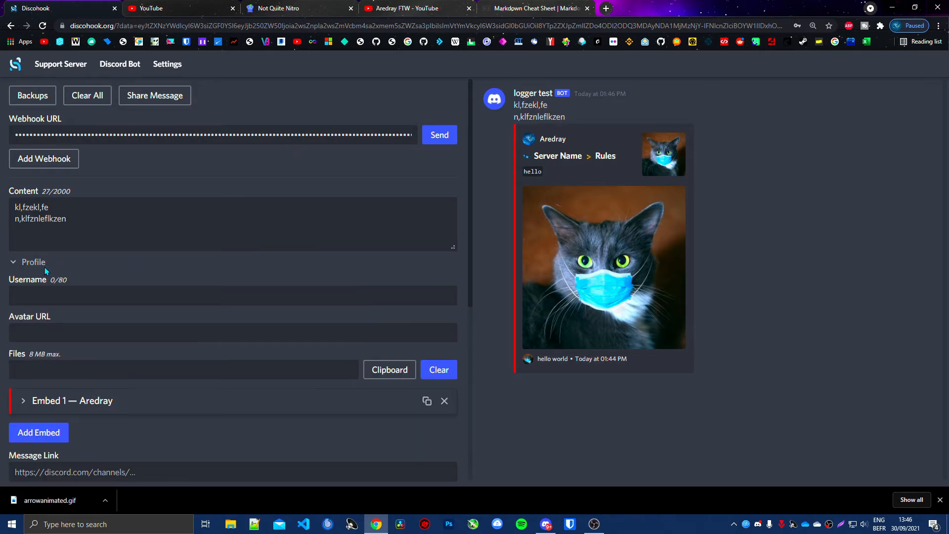
click(63, 302)
text(usernam)
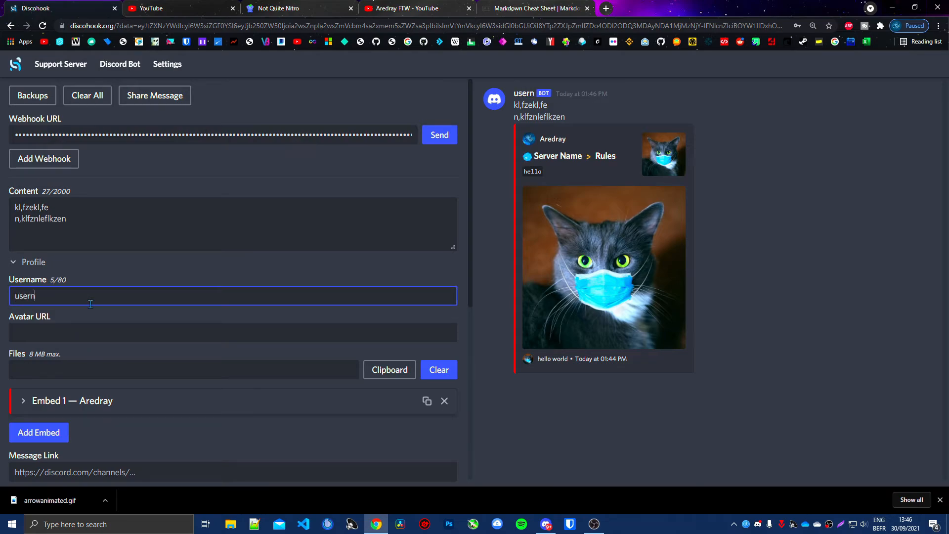
Step: Copy the image address of the YouTube account's profile picture and enter it as the profile's Avatar URL
key(Tab)
key(ctrl+v)
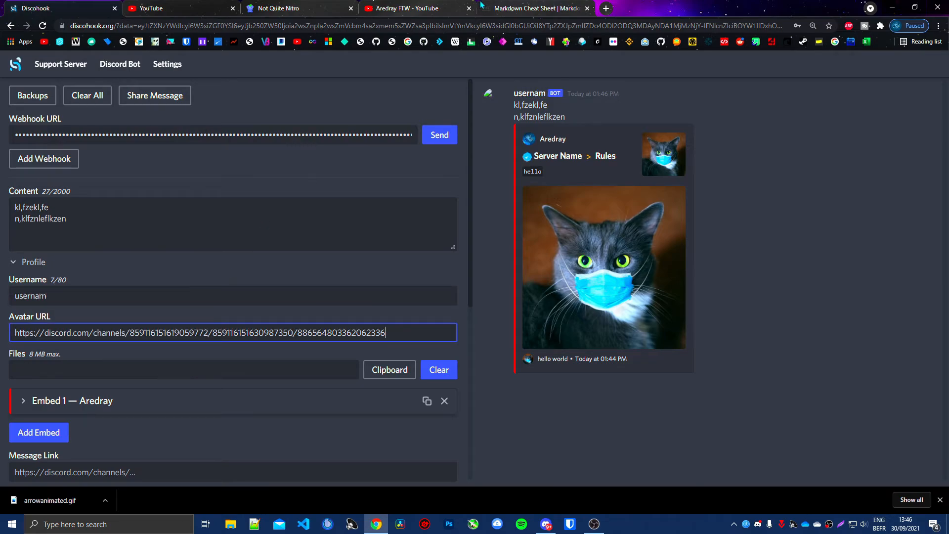
click(525, 8)
click(396, 8)
right_click(725, 79)
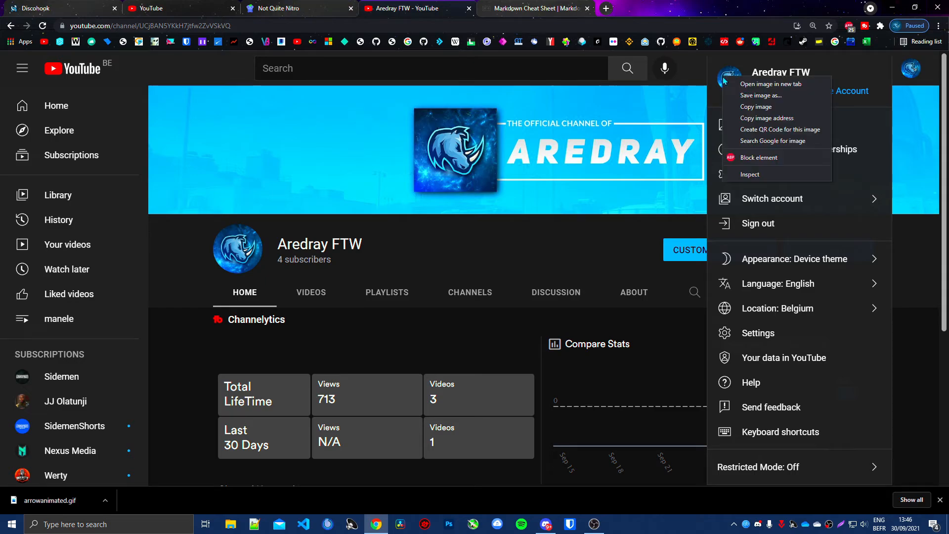
click(767, 117)
click(59, 8)
key(ctrl+a)
key(ctrl+v)
key(Tab)
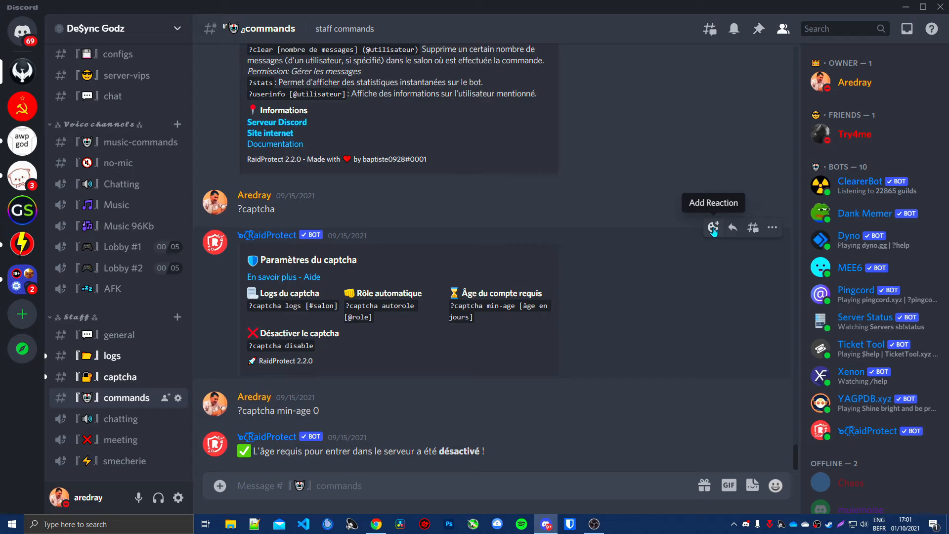
Step: In Discord's commands channel, send a mention of the configs channel escaped with a leading backslash
click(378, 521)
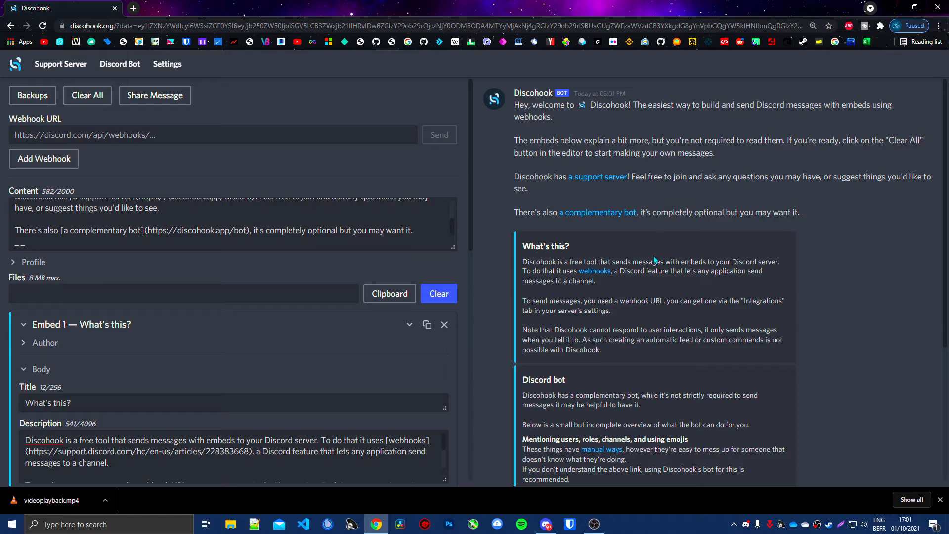
click(546, 524)
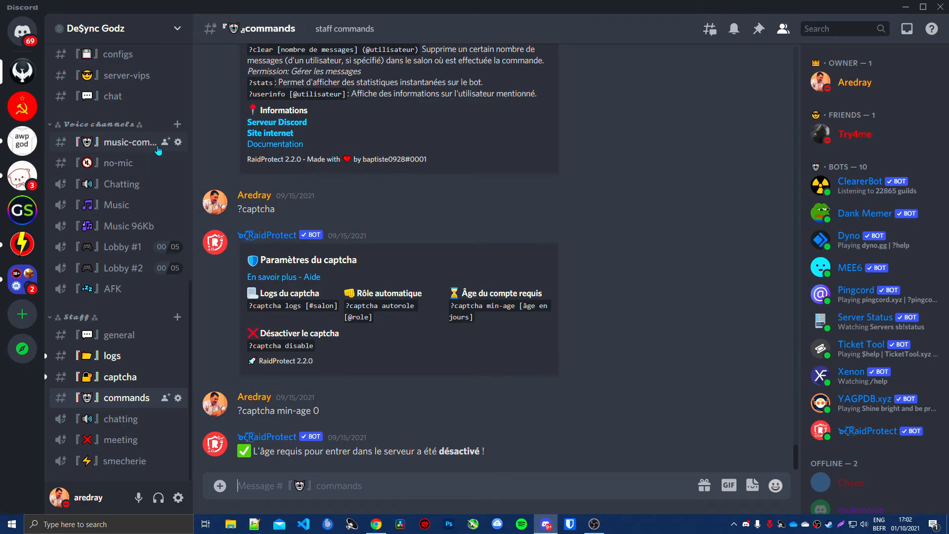
scroll(119, 148, up, 3)
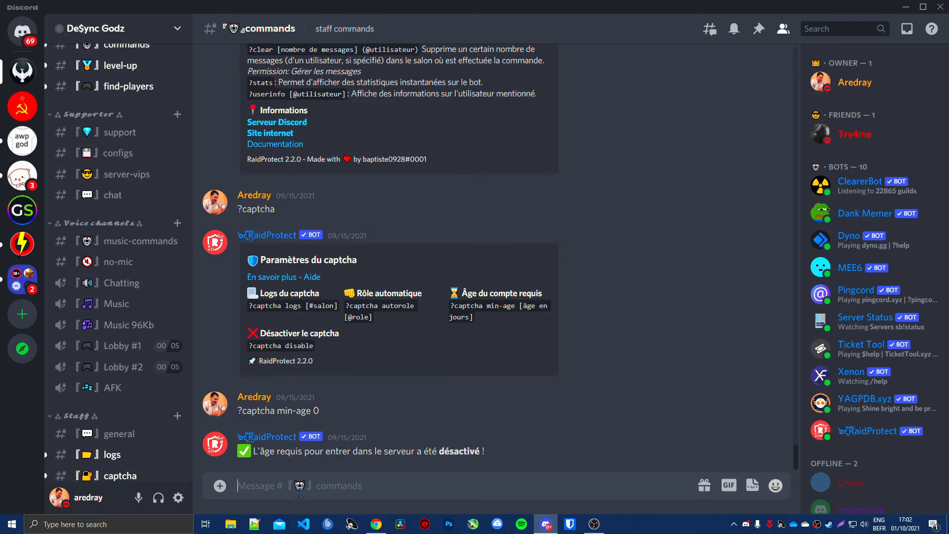
text(#)
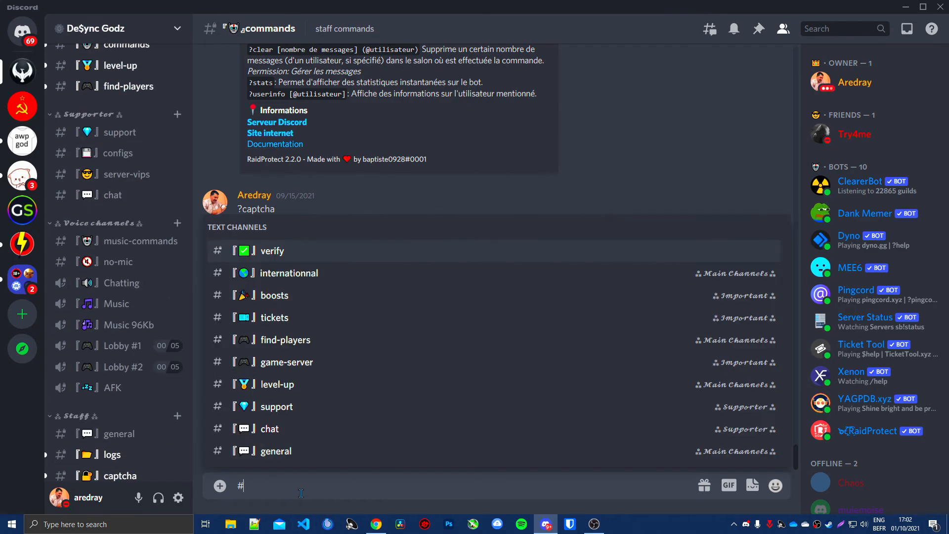
text(confi)
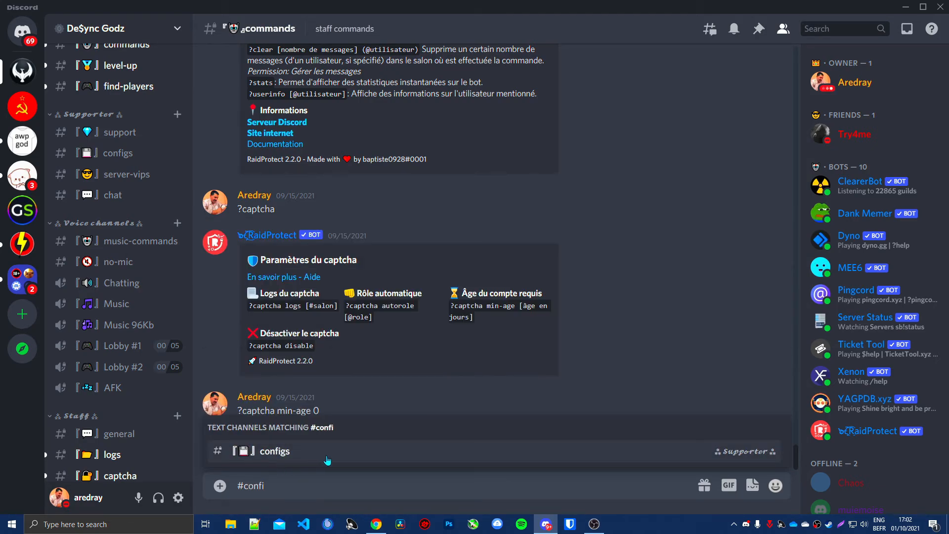
key(Return)
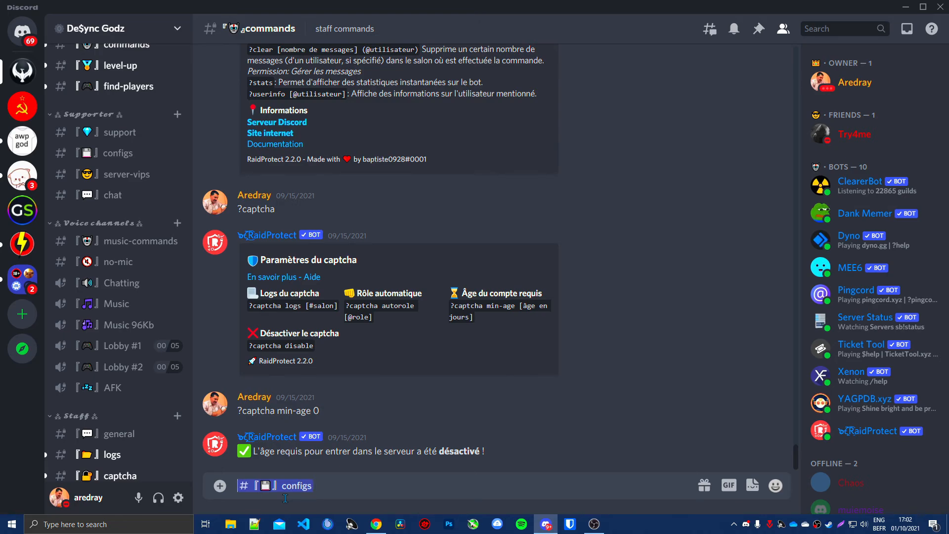
key(Home)
text(\)
key(Return)
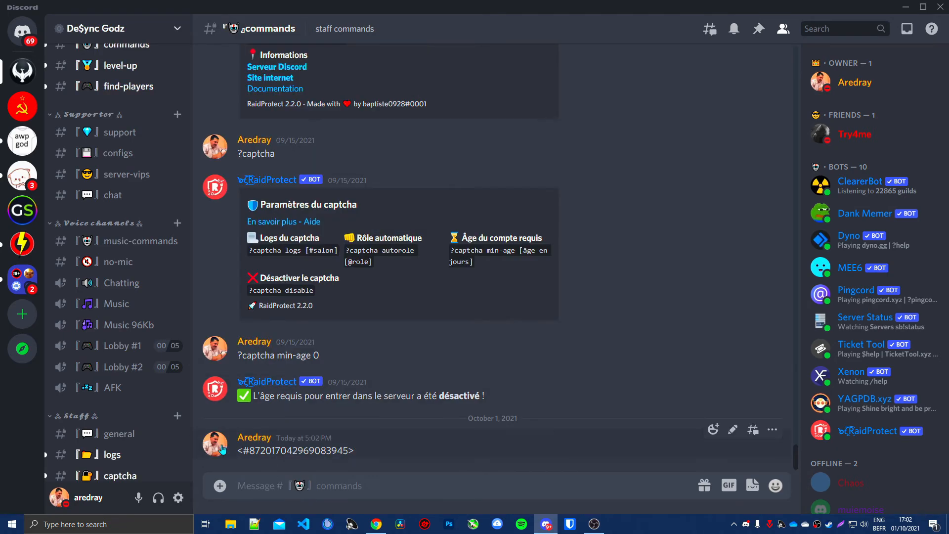
Step: Copy the configs channel's mention code from the sent message and delete that message
drag(240, 450, 366, 456)
right_click(389, 448)
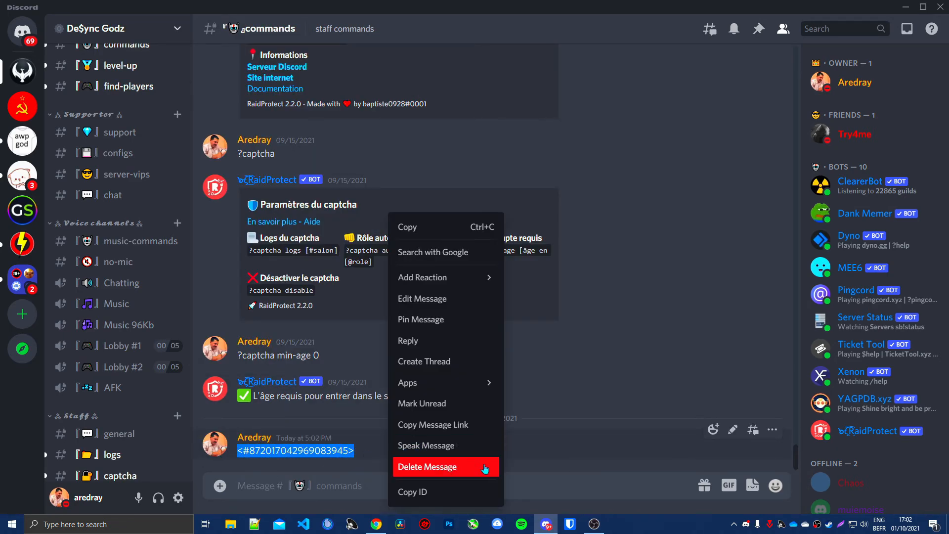
click(486, 467)
click(576, 334)
key(alt+Tab)
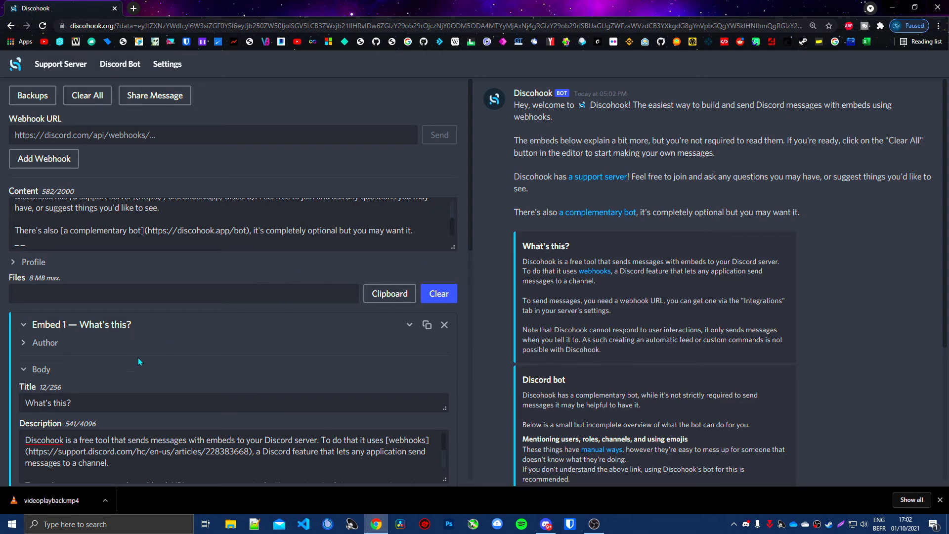
scroll(138, 362, down, 4)
click(127, 262)
key(Return)
key(Return)
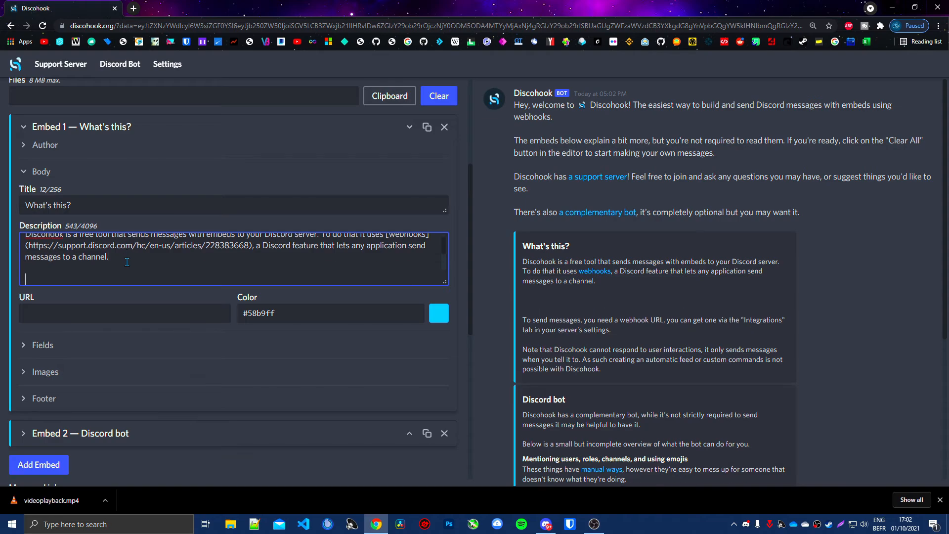
key(ctrl+v)
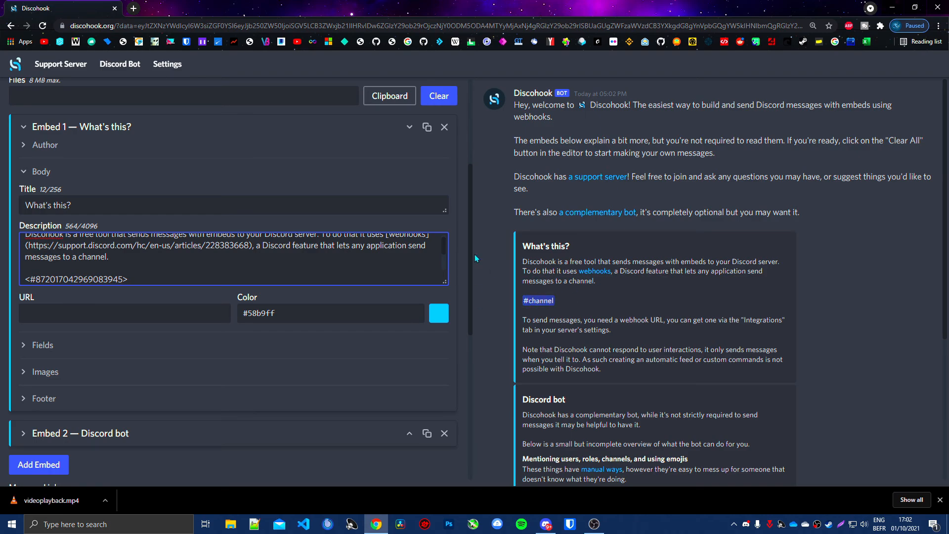
Step: Enlarge the Description box of the "What's this?" embed to show more lines of text
scroll(429, 161, up, 4)
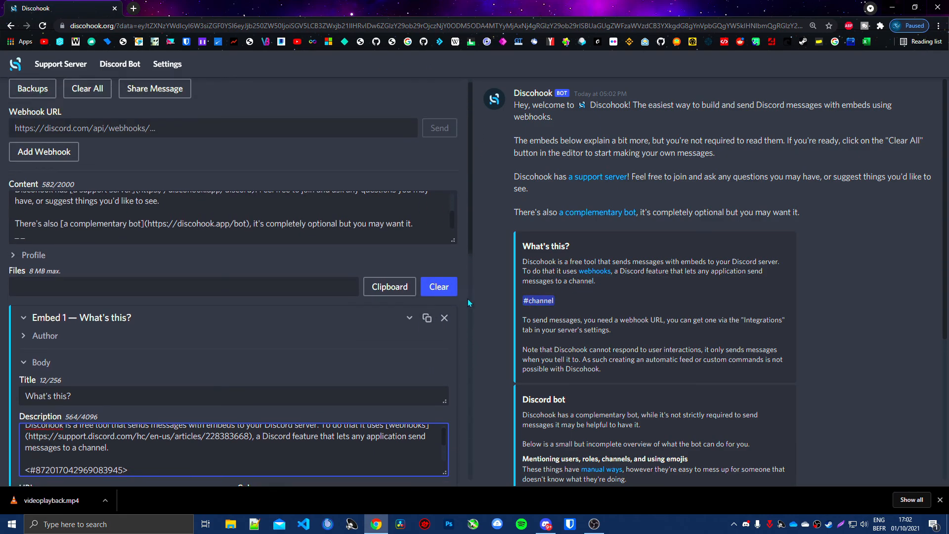
scroll(469, 465, down, 3)
drag(446, 330, 446, 357)
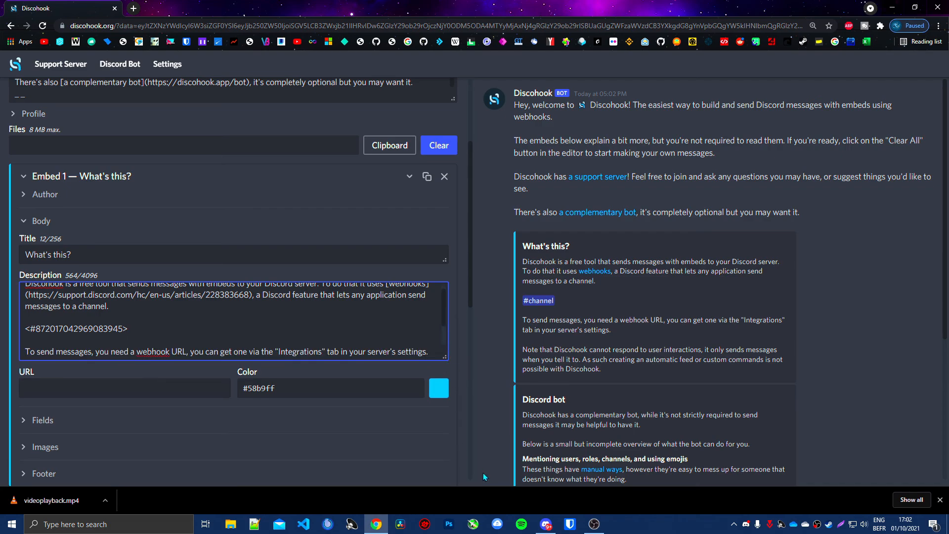
Step: Switch to Discord and look through the server's channel list
click(544, 523)
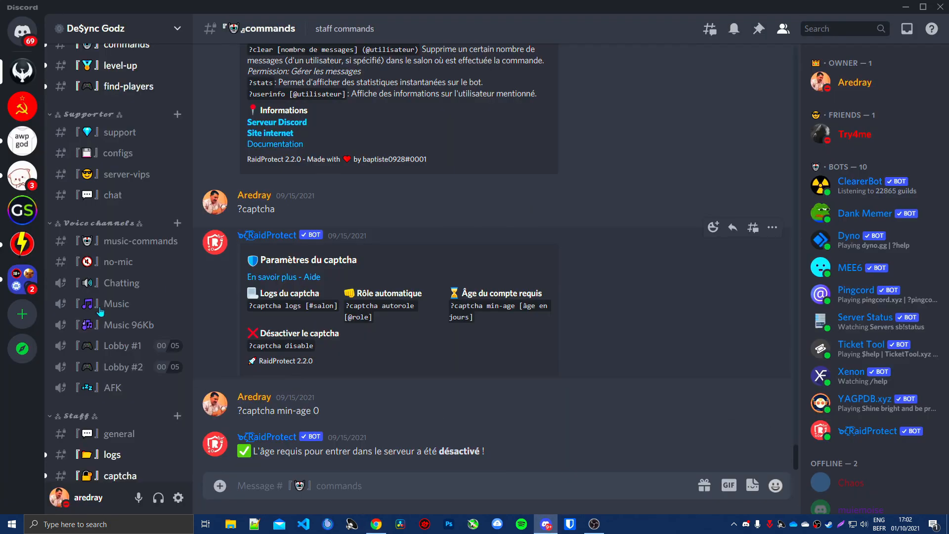
scroll(120, 344, up, 1)
scroll(121, 343, up, 2)
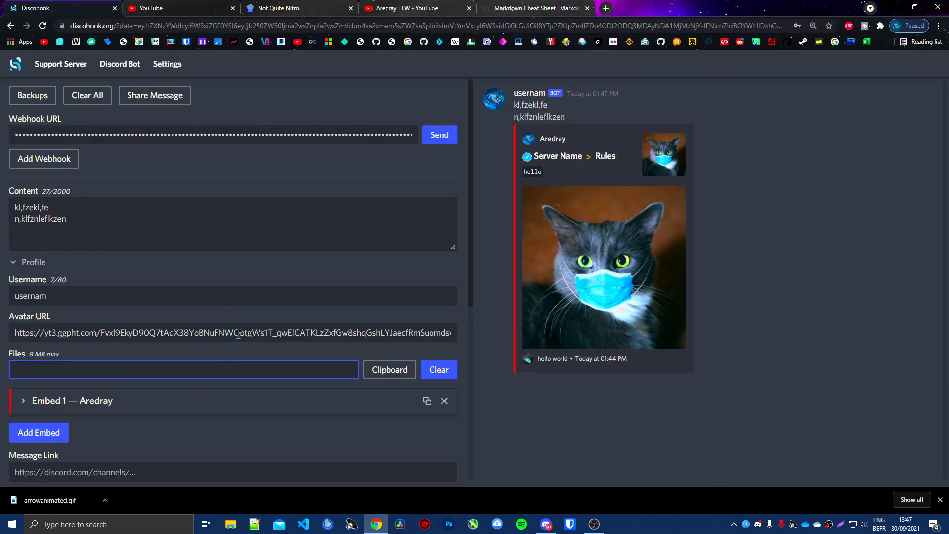